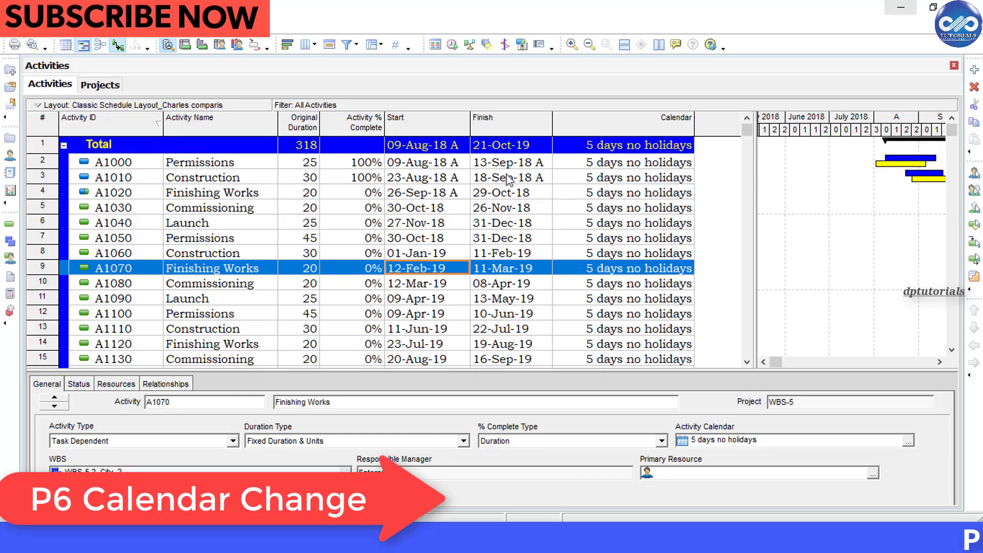
- Review activity finish dates from A1000 down through A1110
{"action": "left_click", "coordinate": [513, 163]}
{"action": "left_click", "coordinate": [518, 179]}
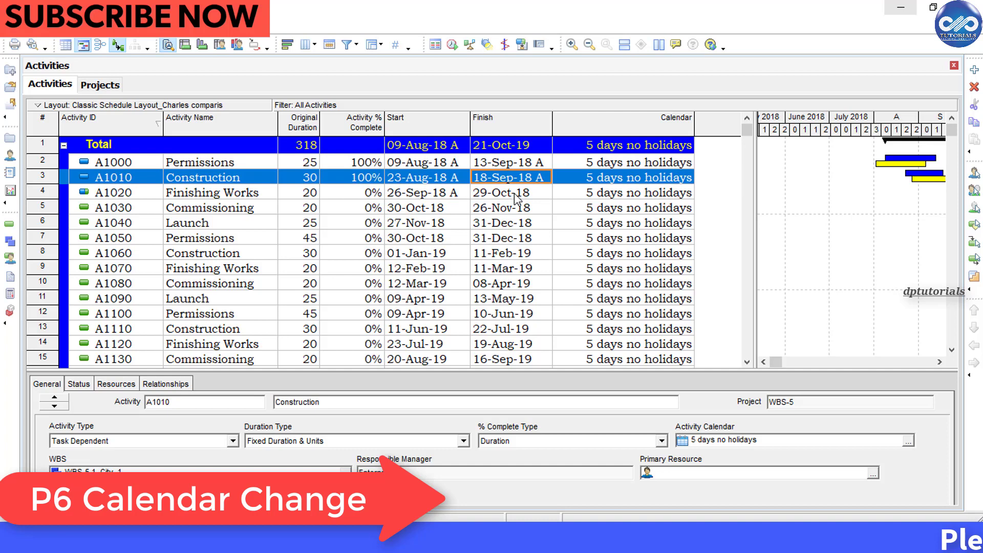
{"action": "left_click", "coordinate": [511, 210]}
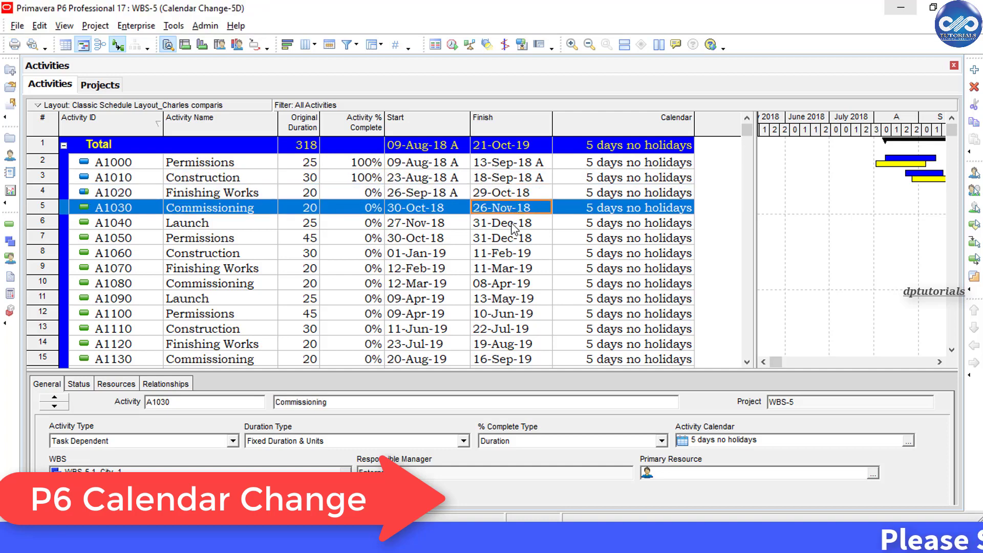
{"action": "left_click", "coordinate": [513, 225]}
{"action": "left_click", "coordinate": [511, 254]}
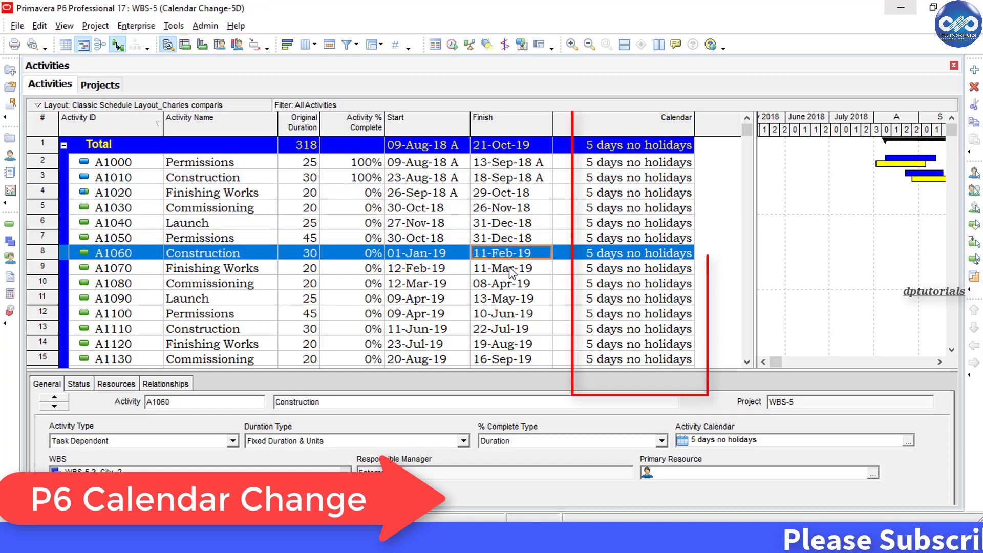
{"action": "left_click", "coordinate": [511, 270]}
{"action": "left_click", "coordinate": [510, 284]}
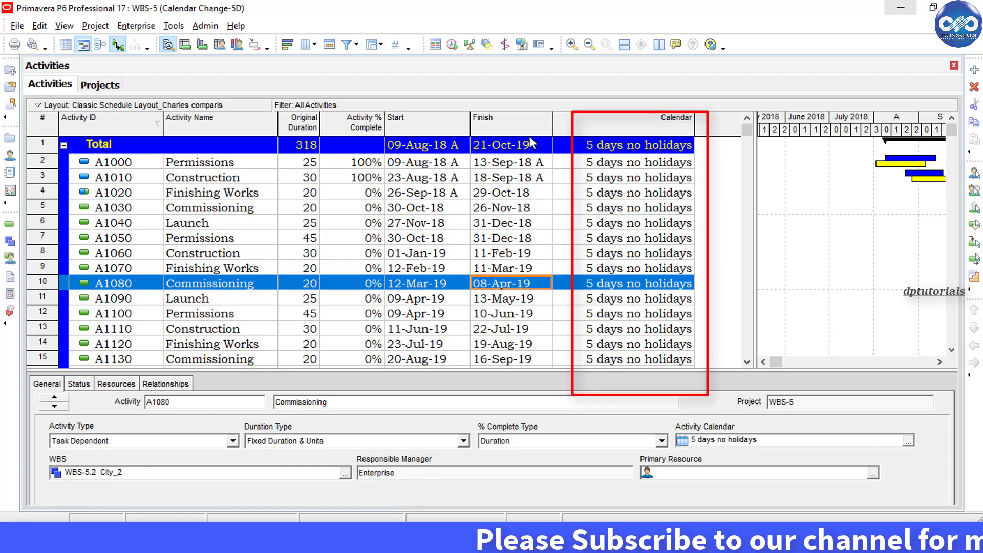
{"action": "key", "text": "Down"}
{"action": "key", "text": "Down"}
{"action": "key", "text": "Down"}
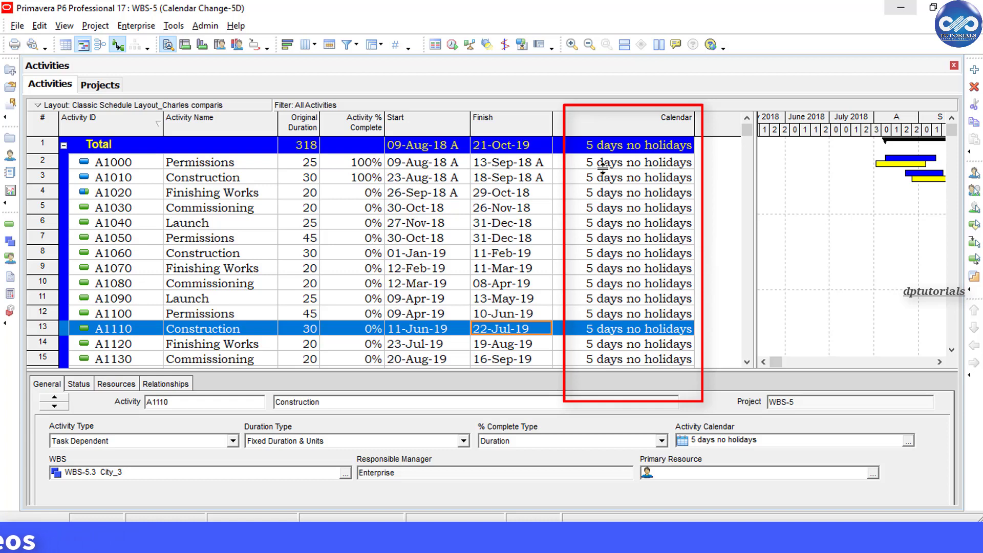
- Inspect A1020's calendar, widen the Gantt chart and check A1050's finish date
{"action": "left_click", "coordinate": [666, 162]}
{"action": "left_click", "coordinate": [681, 193]}
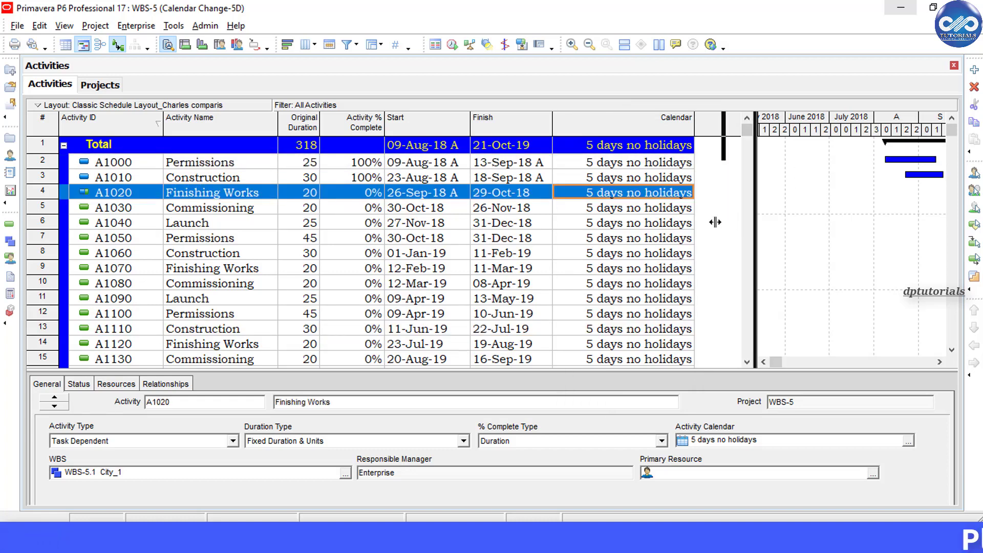
{"action": "left_click_drag", "start_coordinate": [715, 222], "coordinate": [586, 200]}
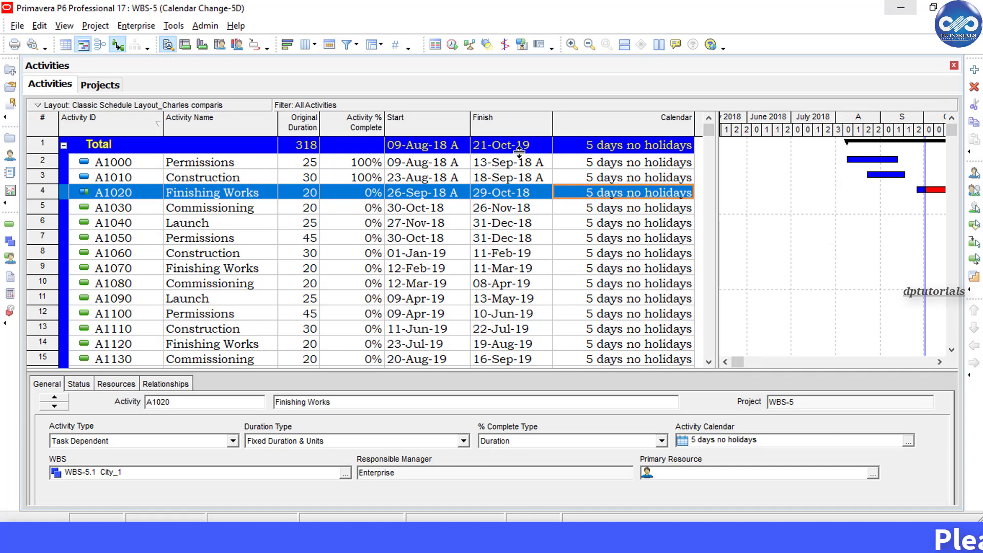
{"action": "left_click", "coordinate": [529, 239]}
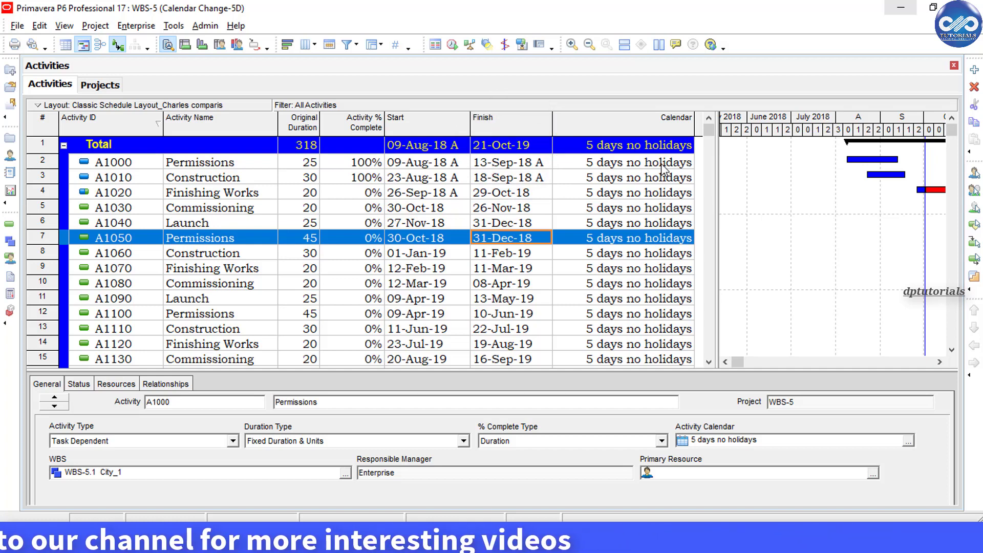
- Put all activities on the 7 day work calendar and reschedule with F9
{"action": "left_click", "coordinate": [681, 164]}
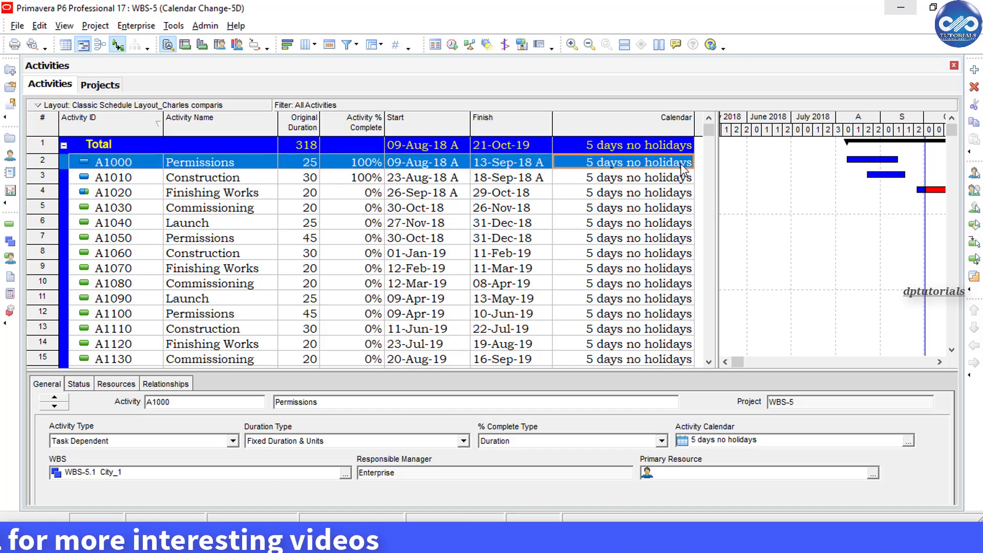
{"action": "left_click", "coordinate": [685, 166]}
{"action": "left_click", "coordinate": [687, 163]}
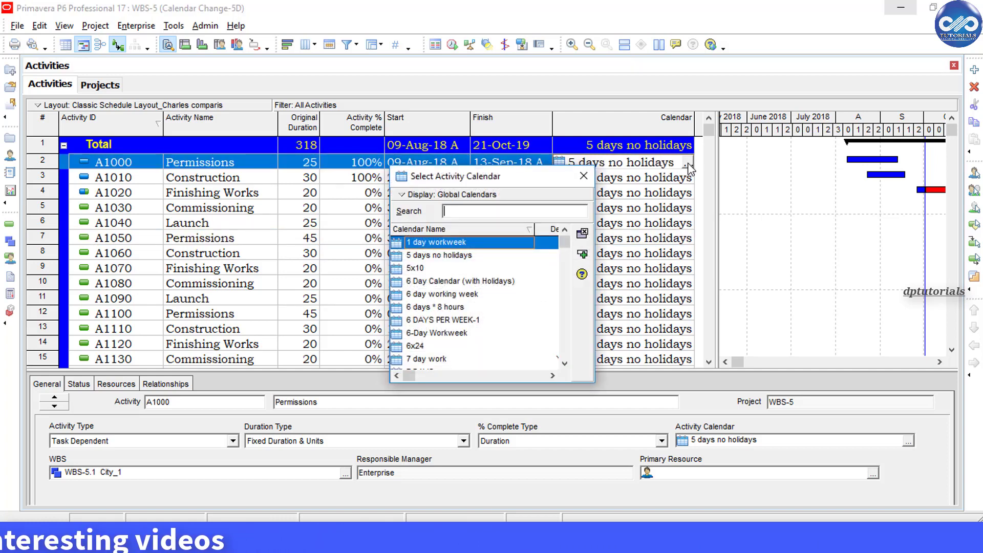
{"action": "left_click", "coordinate": [583, 176]}
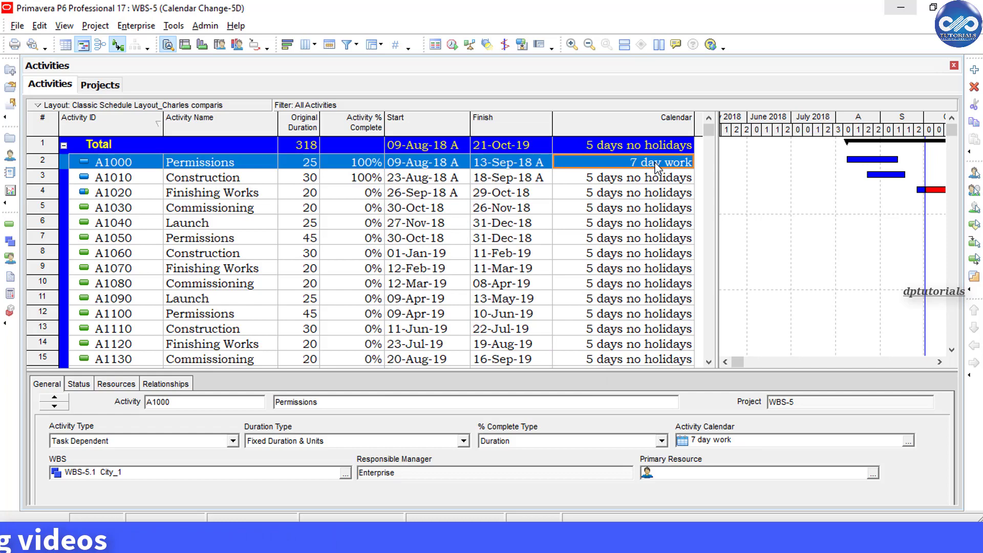
{"action": "scroll", "coordinate": [658, 169], "scroll_direction": "down", "scroll_amount": 2}
{"action": "left_click", "coordinate": [649, 358], "text": "shift"}
{"action": "key", "text": "ctrl+e"}
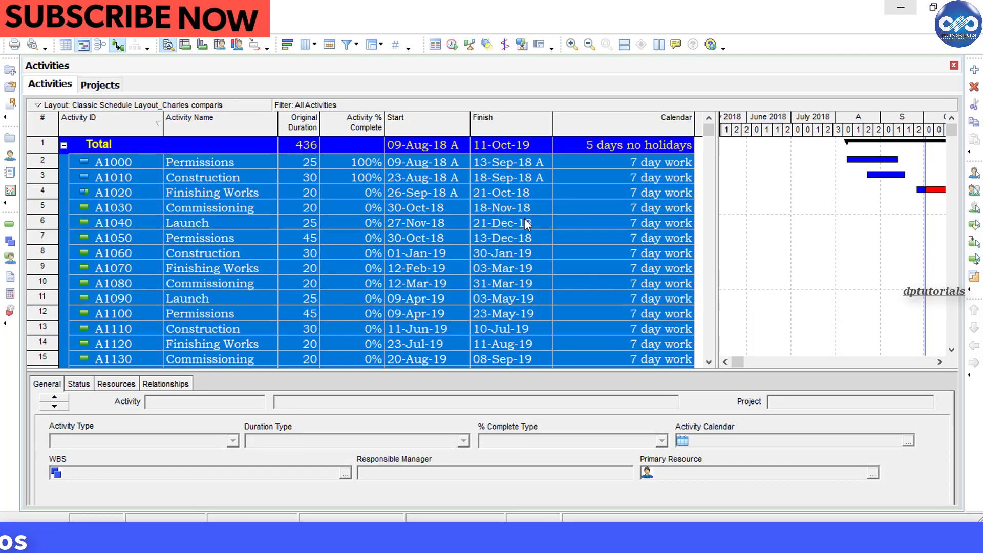
{"action": "left_click", "coordinate": [486, 162]}
{"action": "key", "text": "F9"}
{"action": "key", "text": "Return"}
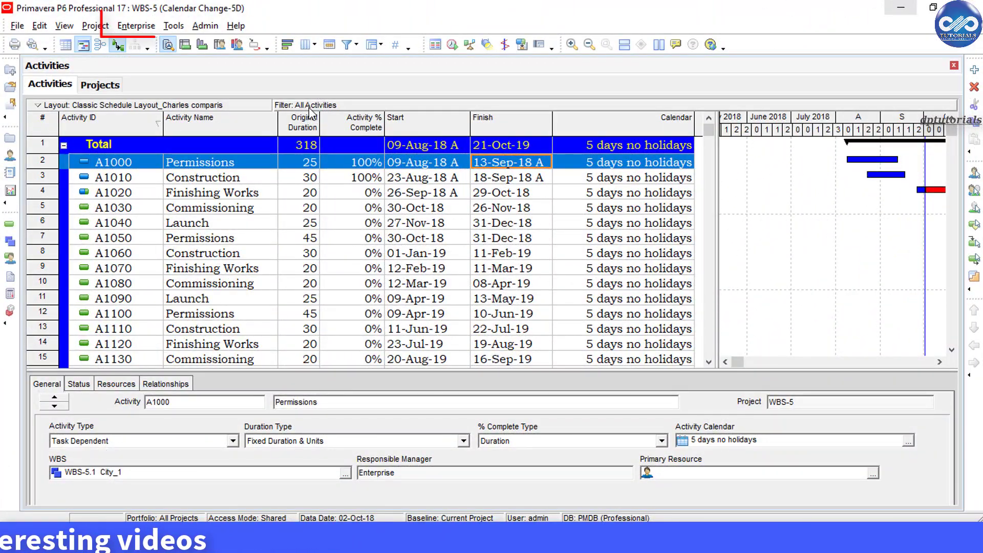
- Add a Start5D activity user-defined field with a start date data type
{"action": "left_click", "coordinate": [140, 26]}
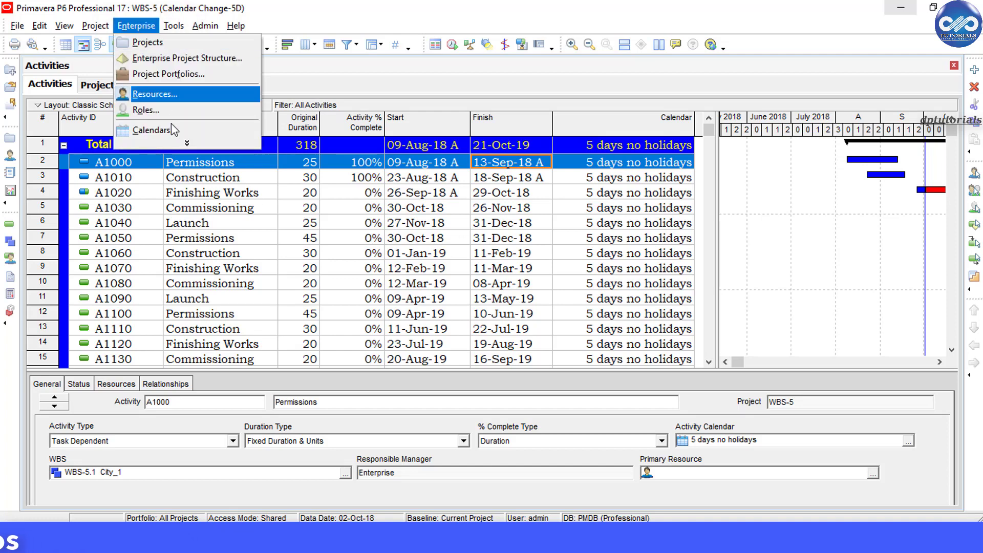
{"action": "left_click", "coordinate": [185, 129]}
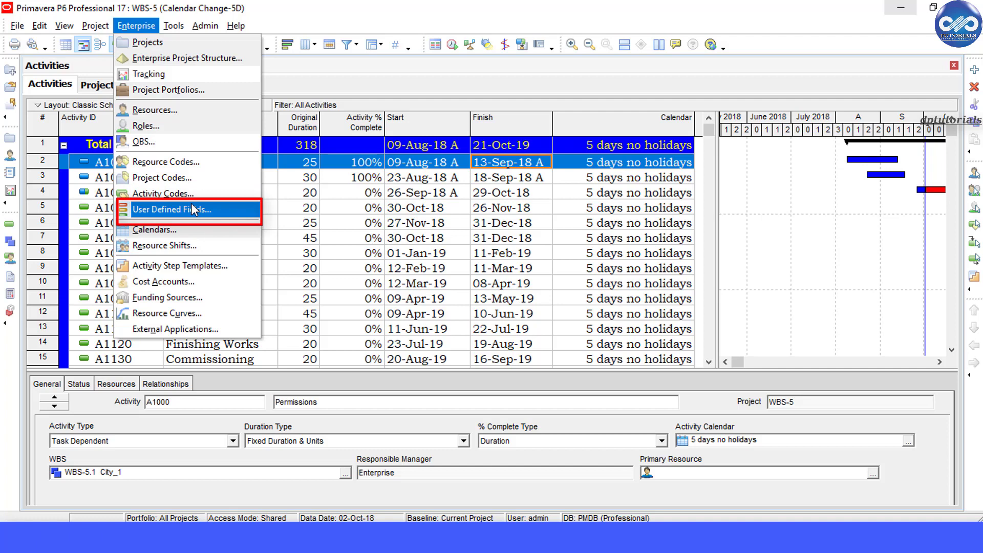
{"action": "left_click", "coordinate": [224, 211]}
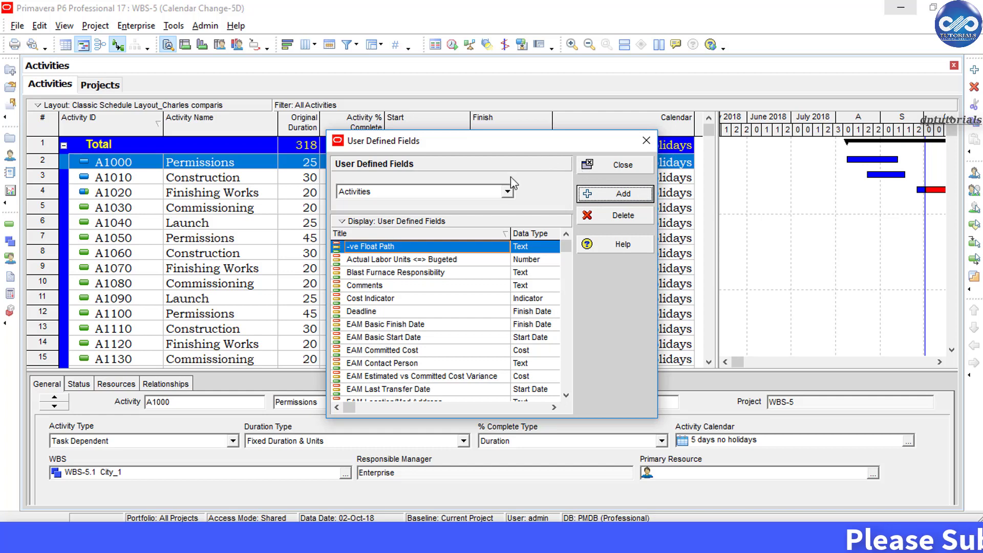
{"action": "left_click", "coordinate": [397, 250]}
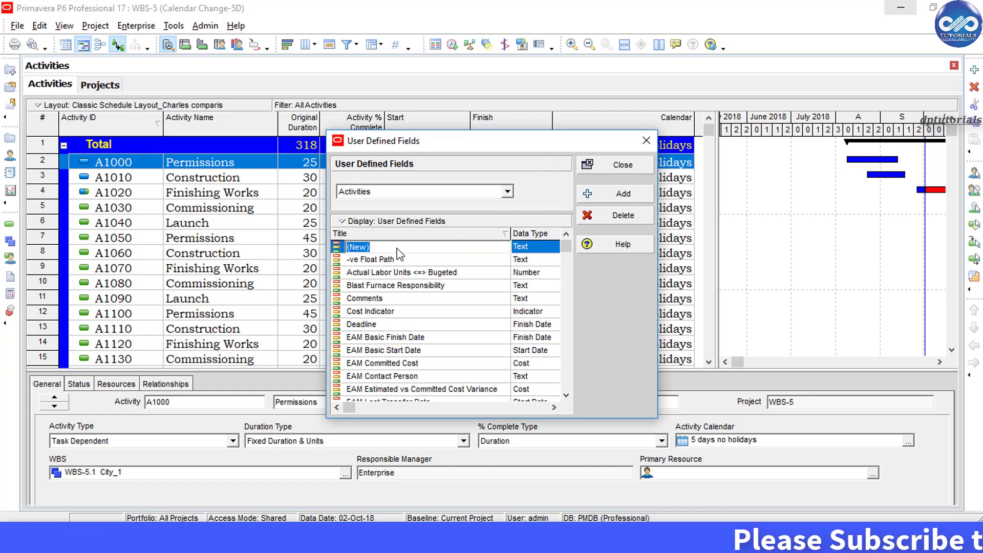
{"action": "type", "text": "Start5D"}
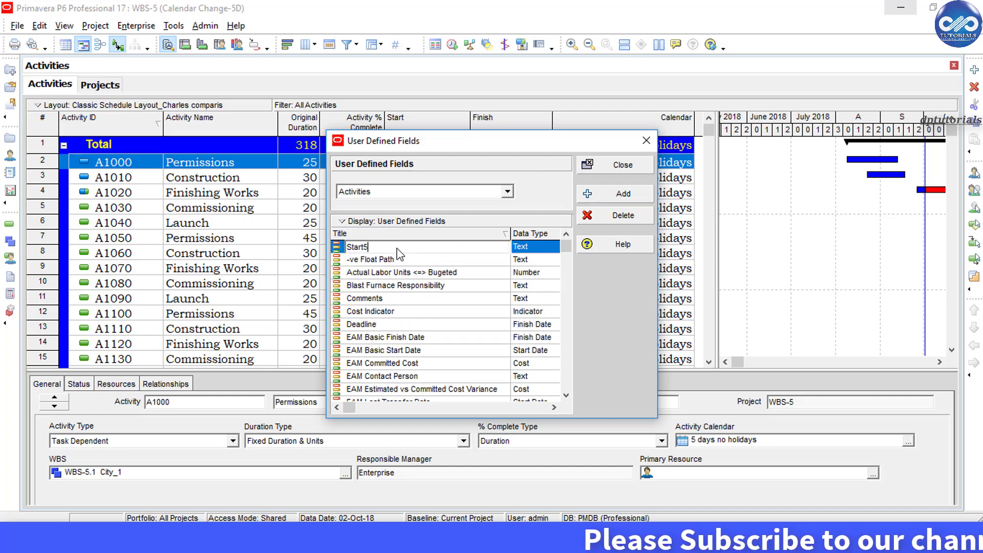
{"action": "key", "text": "Return"}
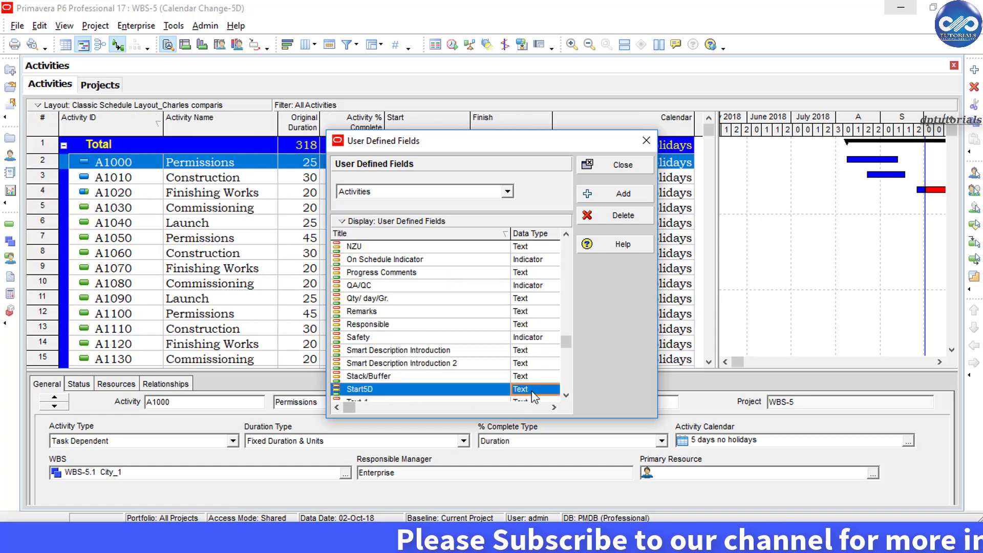
{"action": "left_click", "coordinate": [532, 389]}
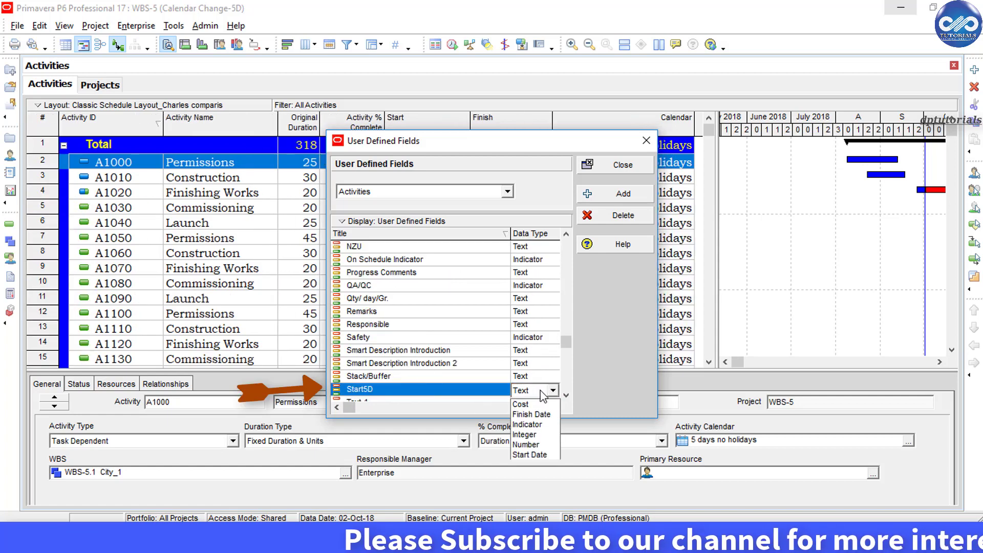
{"action": "left_click", "coordinate": [530, 455]}
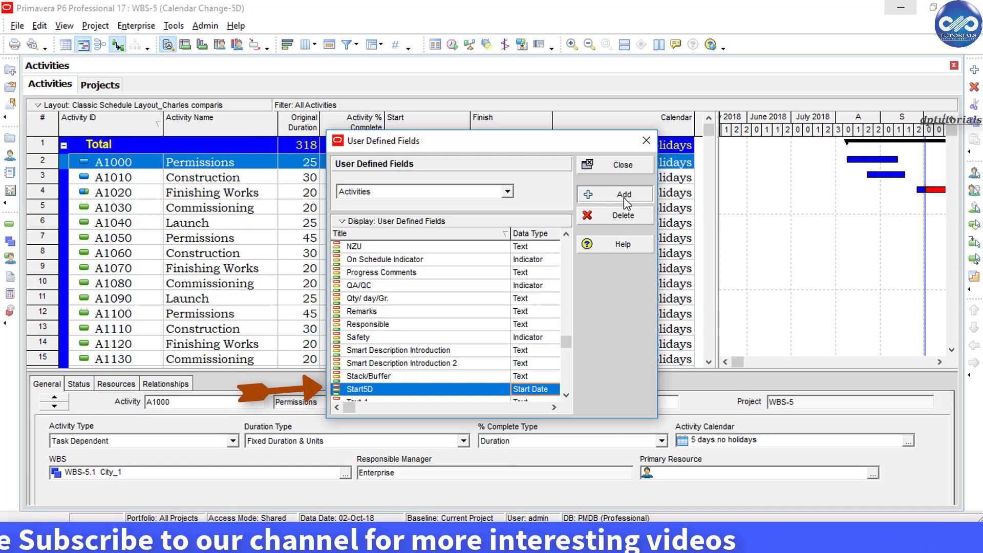
- Add a Finish5D finish-date user-defined field and close the fields list
{"action": "left_click", "coordinate": [622, 194]}
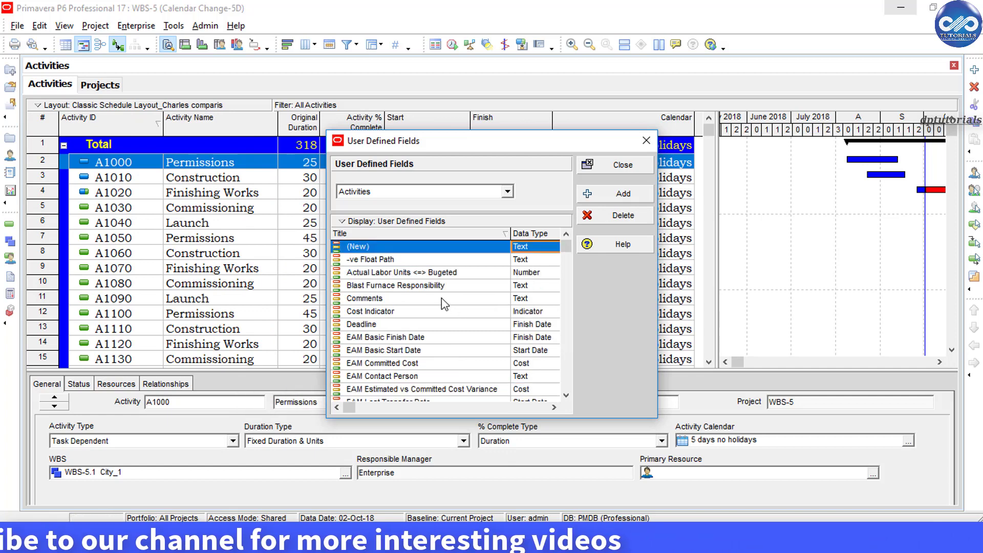
{"action": "left_click", "coordinate": [389, 248]}
{"action": "type", "text": "Finish5D"}
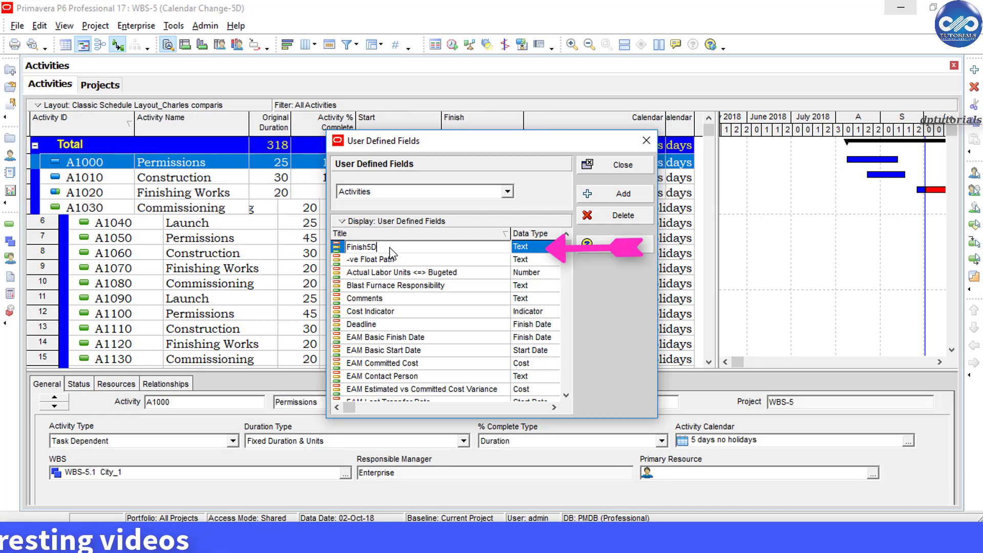
{"action": "key", "text": "Return"}
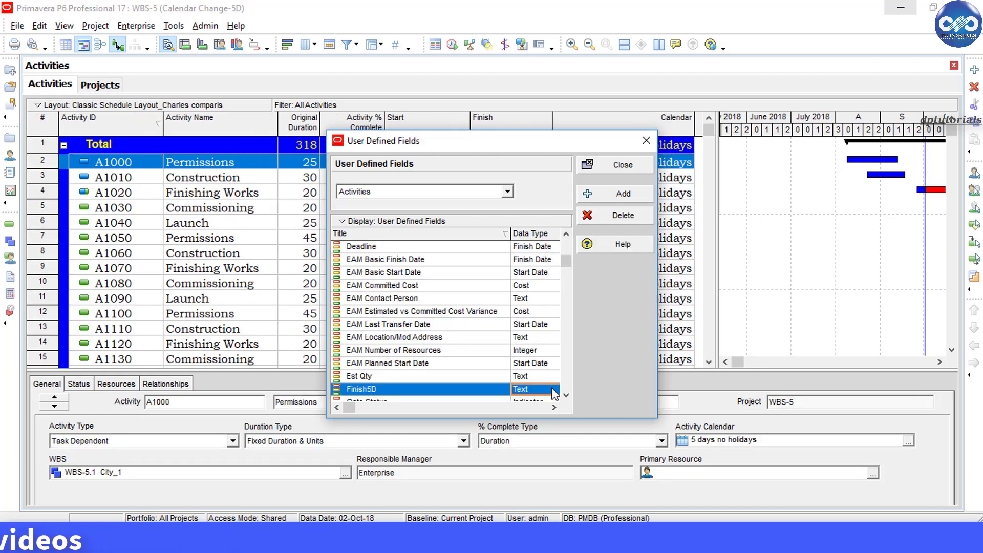
{"action": "left_click", "coordinate": [543, 414]}
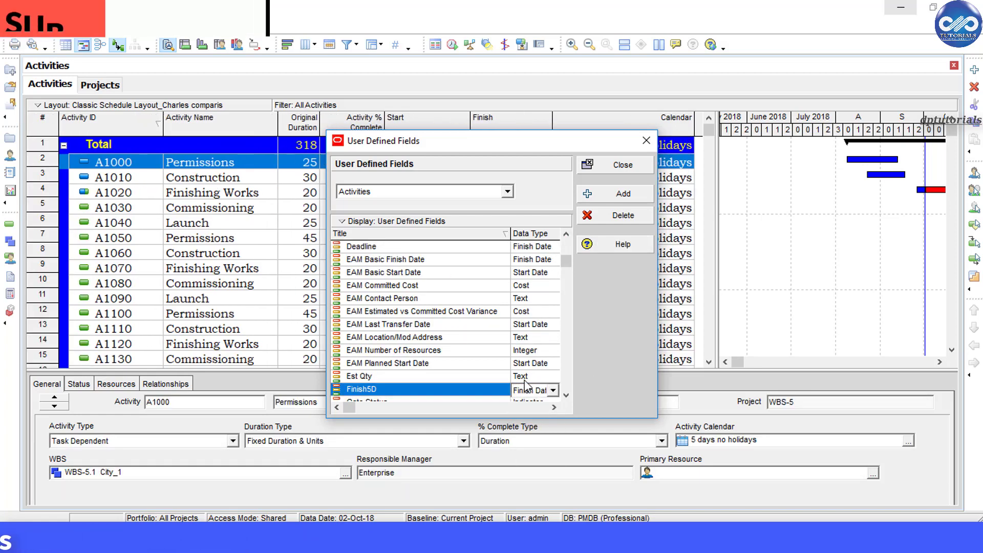
{"action": "left_click", "coordinate": [623, 165]}
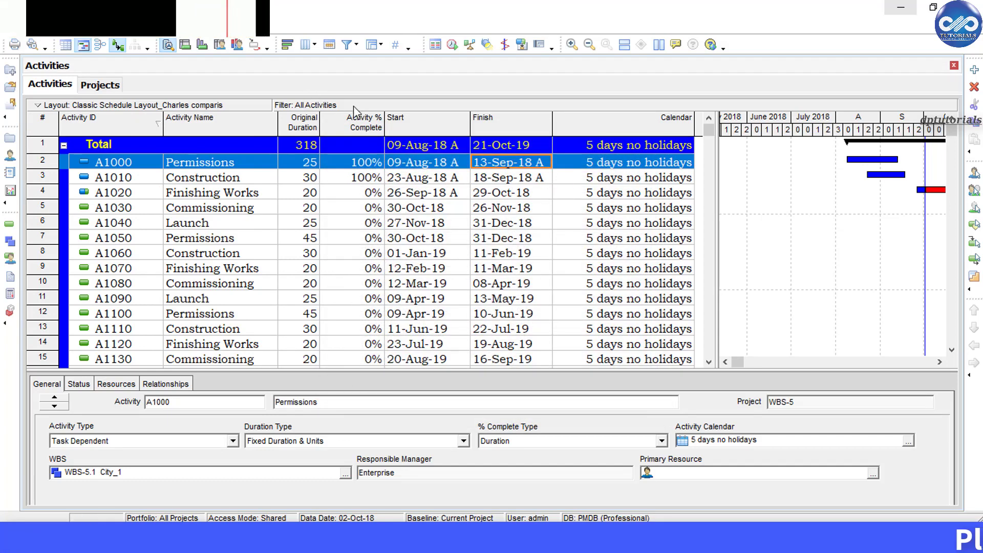
- Create a new global change named Saveto5D
{"action": "left_click", "coordinate": [181, 27]}
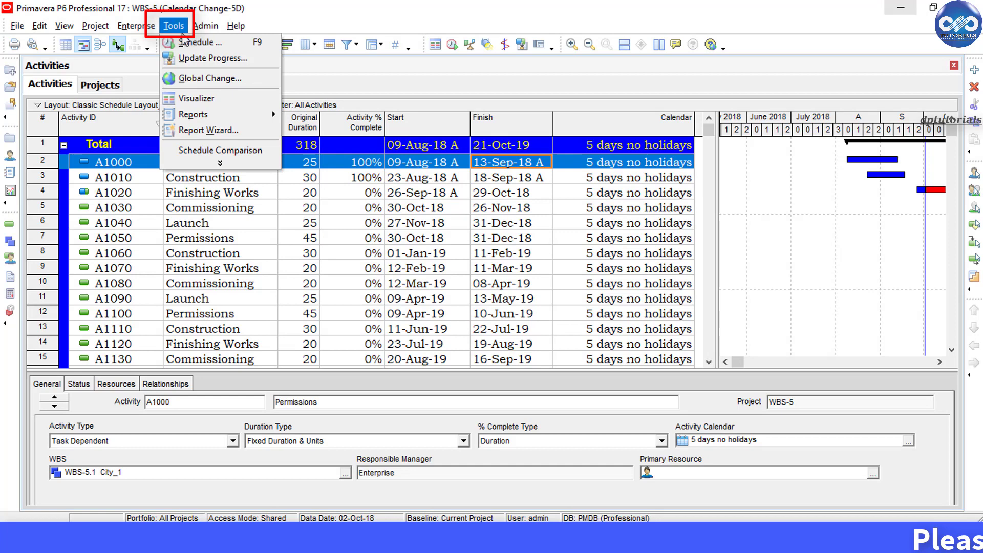
{"action": "left_click", "coordinate": [204, 80]}
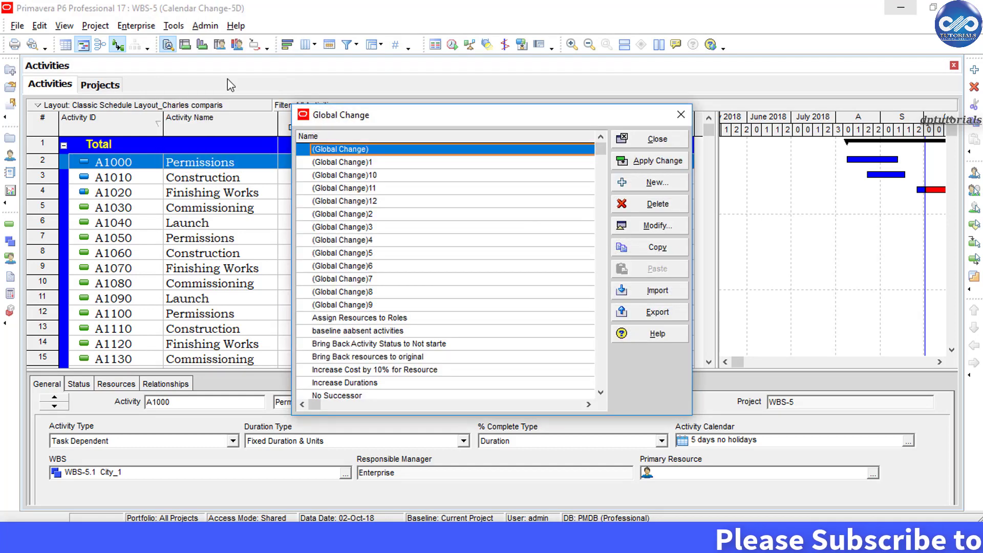
{"action": "left_click", "coordinate": [680, 182]}
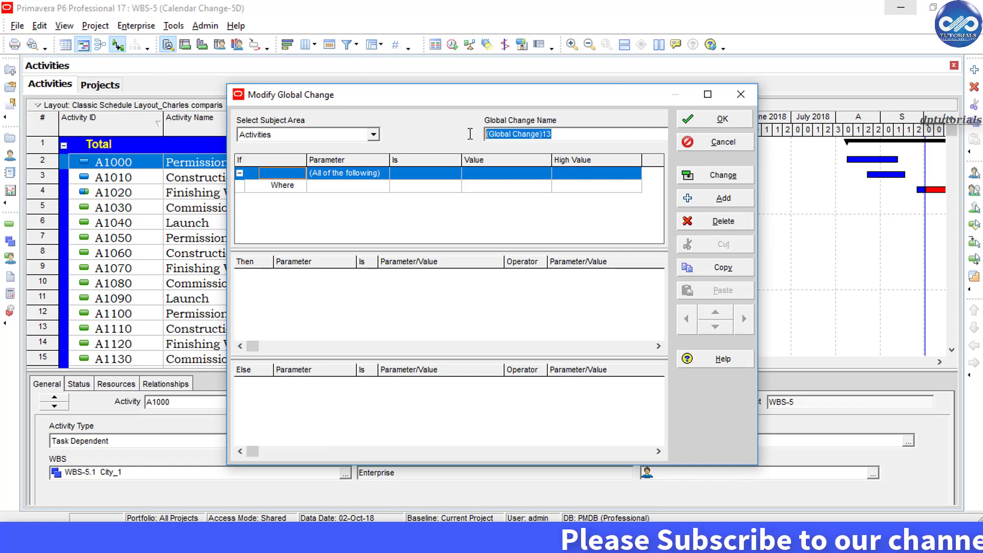
{"action": "type", "text": "Sav"}
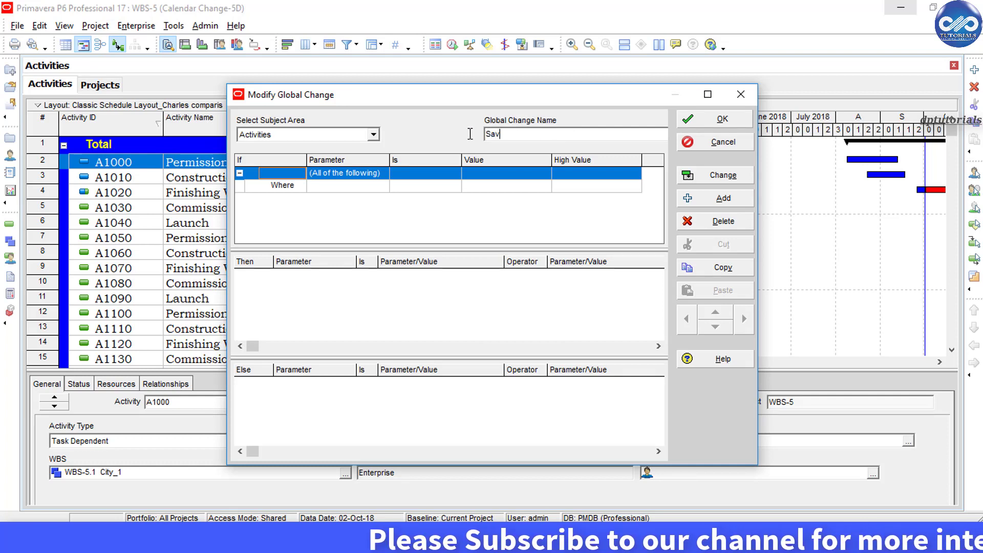
{"action": "type", "text": "eto5"}
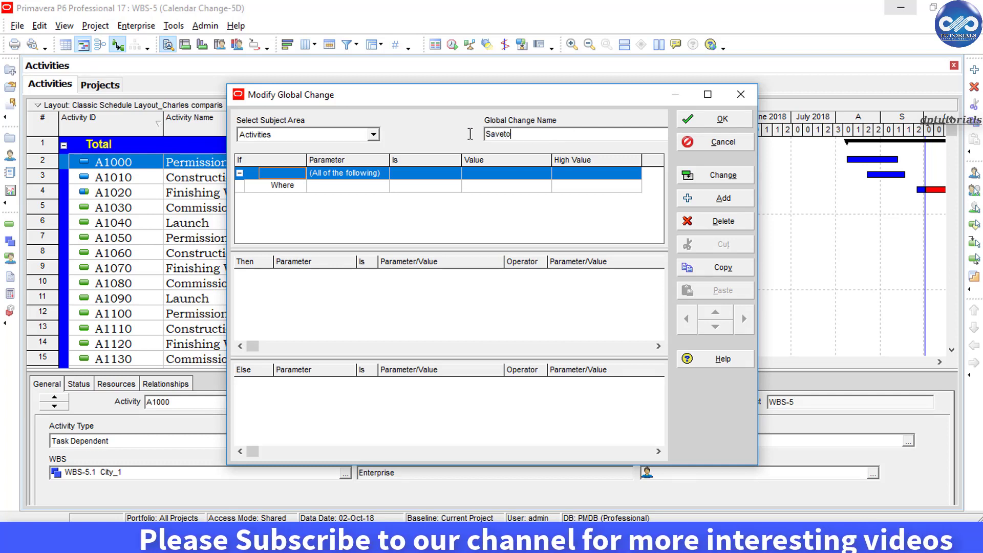
{"action": "type", "text": "D"}
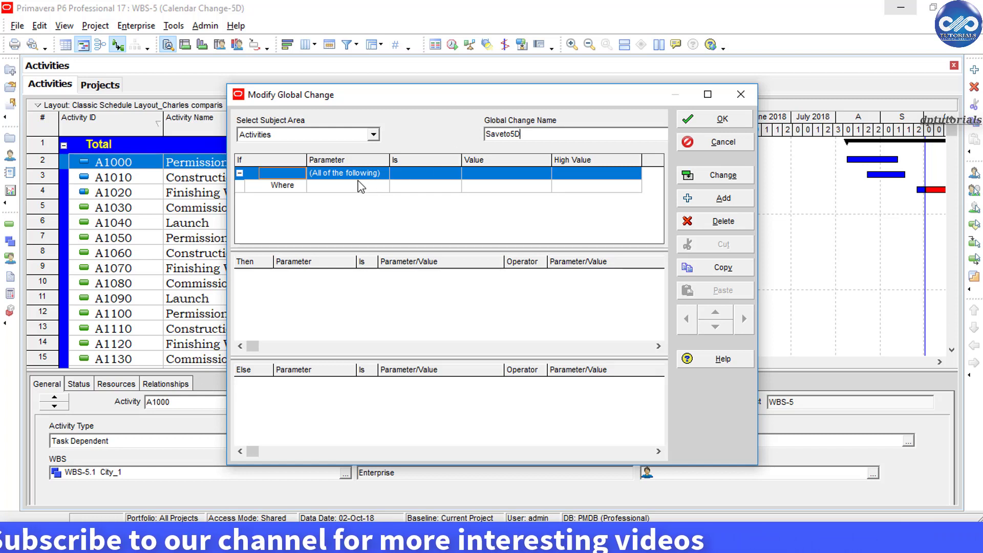
- Add a Then row in Saveto5D setting Start5D to Start
{"action": "left_click", "coordinate": [362, 188]}
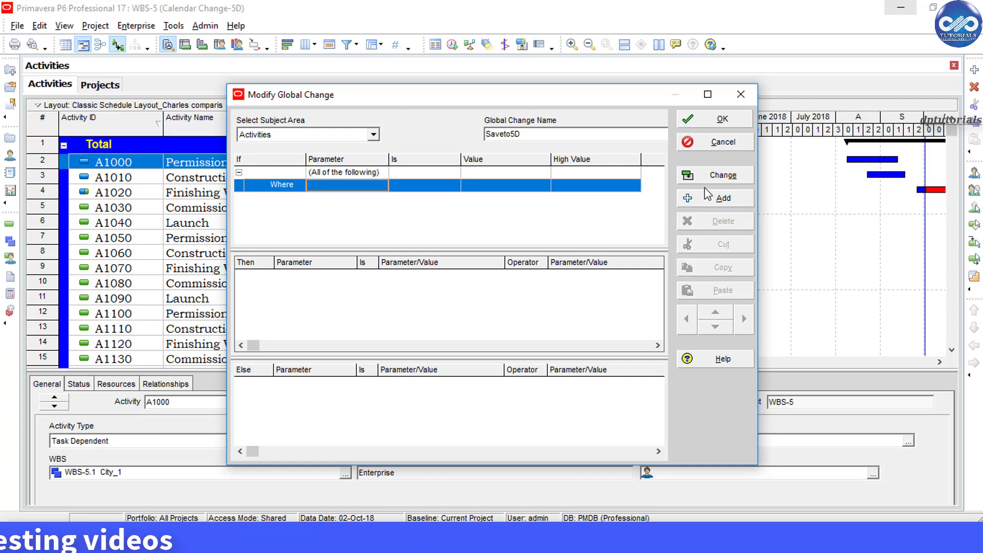
{"action": "left_click", "coordinate": [331, 276]}
{"action": "left_click", "coordinate": [348, 276]}
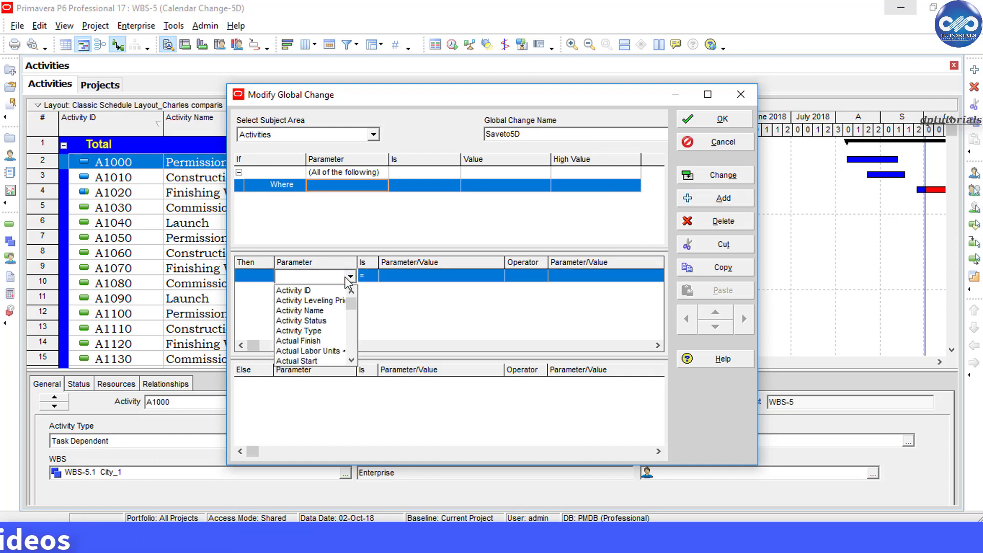
{"action": "left_click", "coordinate": [351, 359]}
{"action": "left_click", "coordinate": [338, 351]}
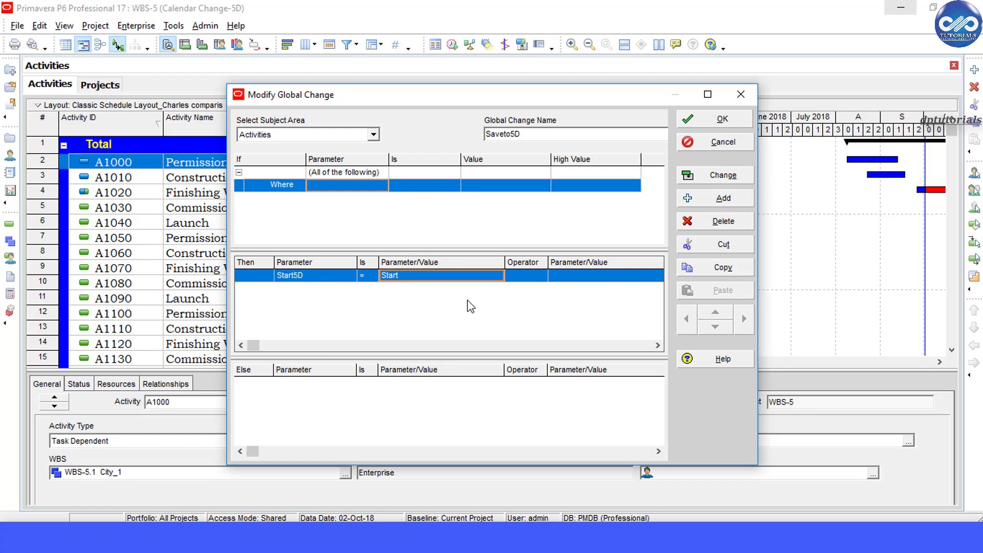
- Add a Finish5D = Finish row and run the change to preview it
{"action": "left_click", "coordinate": [722, 205]}
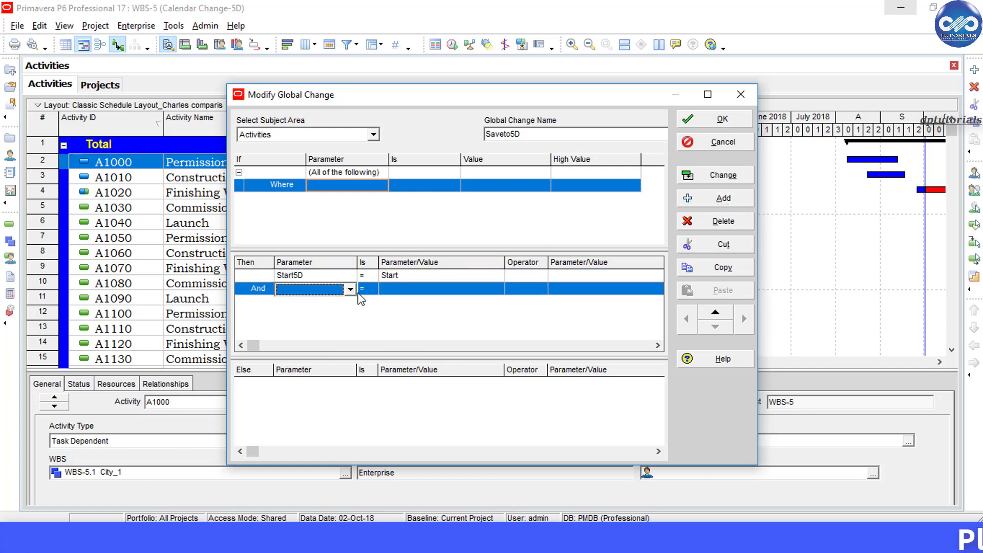
{"action": "key", "text": "f"}
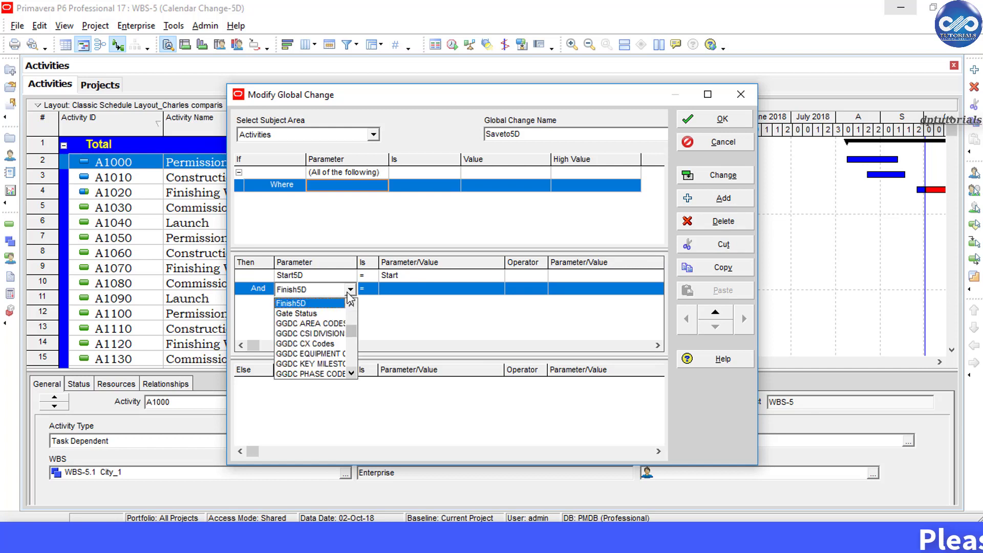
{"action": "left_click", "coordinate": [333, 305]}
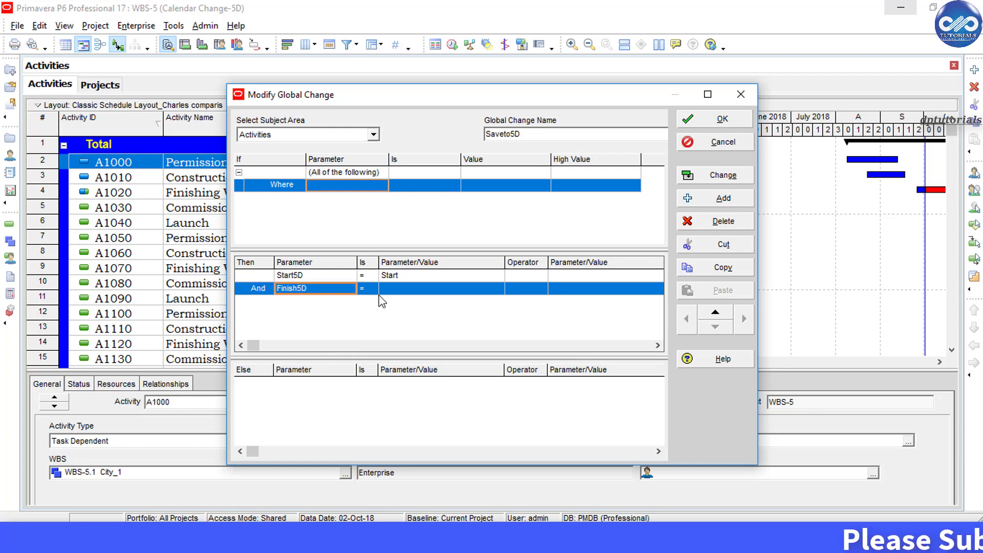
{"action": "left_click", "coordinate": [413, 289]}
{"action": "key", "text": "f"}
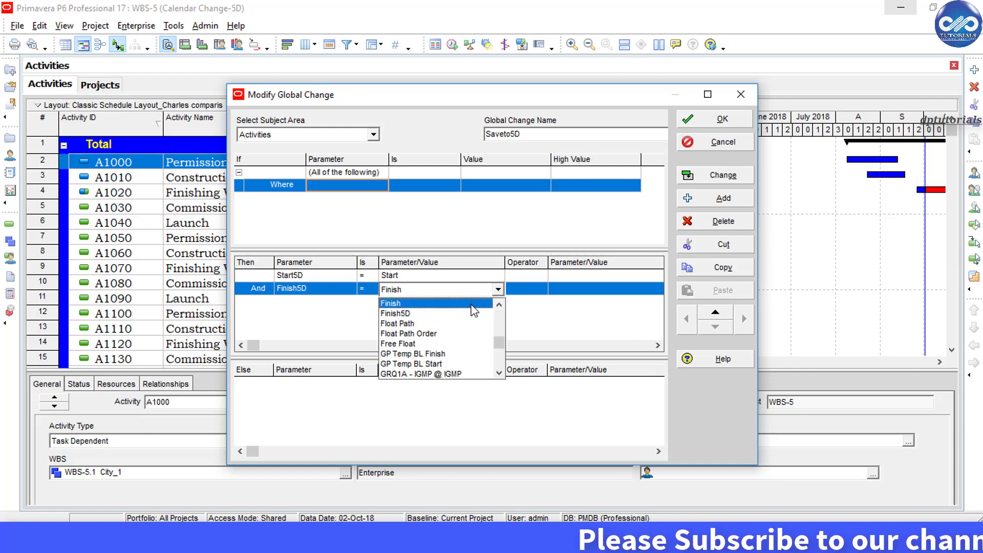
{"action": "left_click", "coordinate": [415, 287]}
{"action": "left_click", "coordinate": [722, 179]}
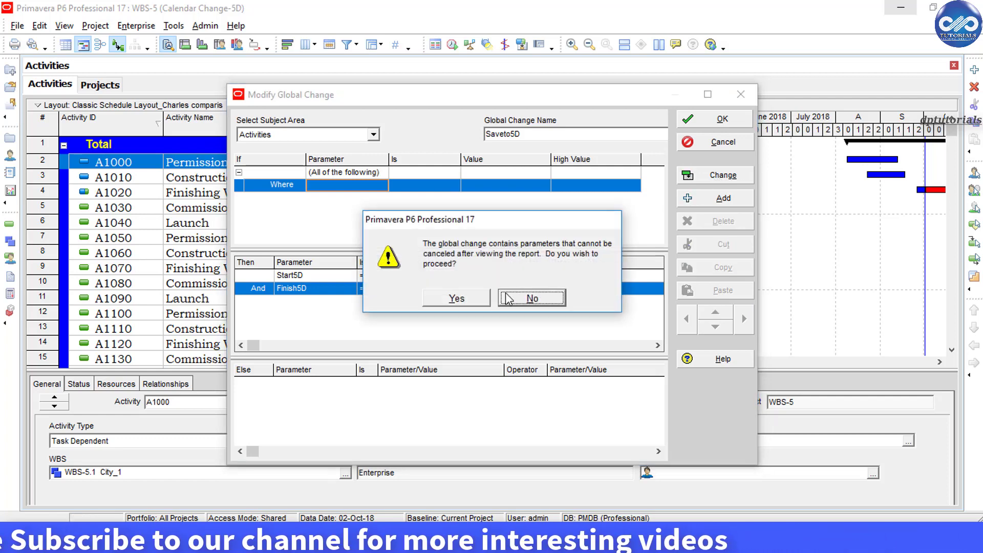
- Accept the warning, commit the Saveto5D dates without saving a log, and close the dialogs
{"action": "left_click", "coordinate": [457, 298]}
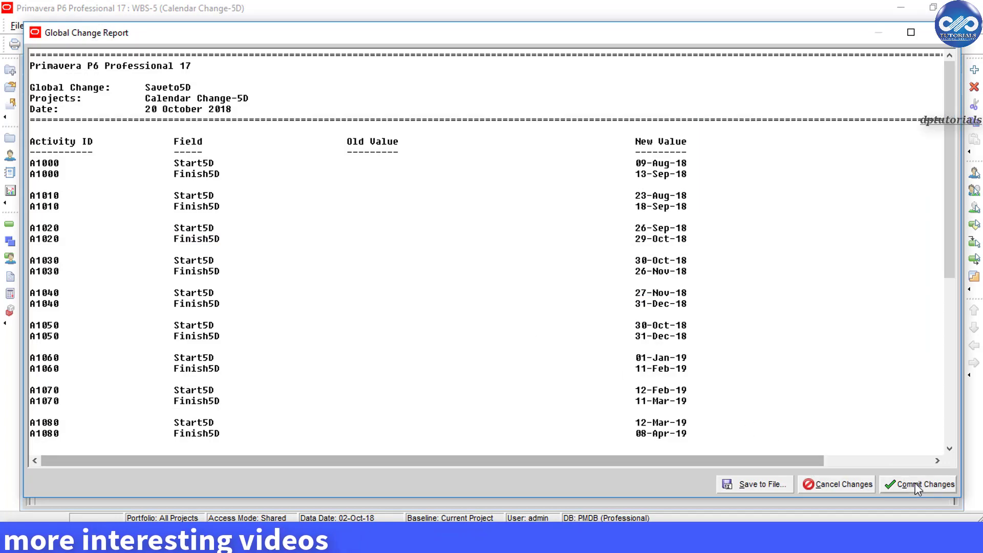
{"action": "left_click", "coordinate": [914, 483]}
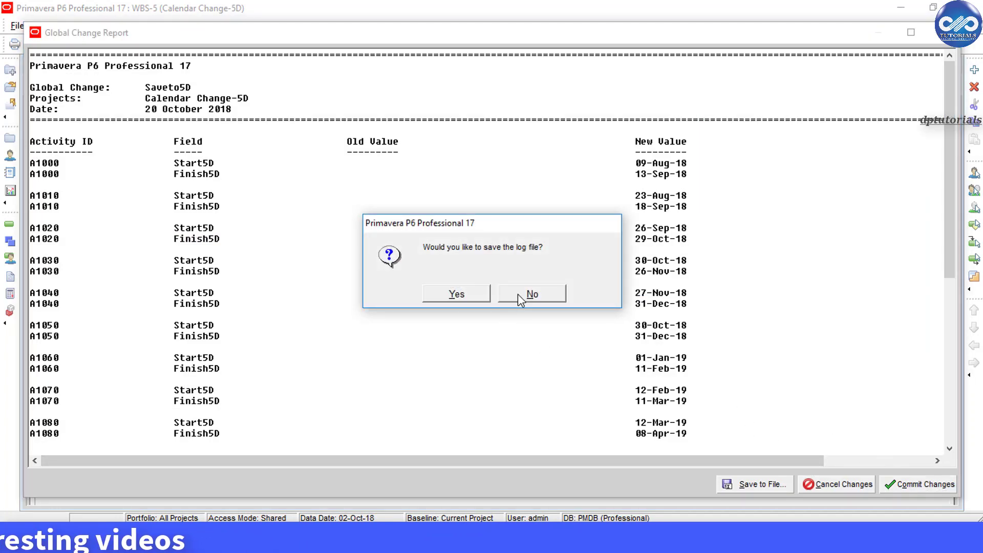
{"action": "left_click", "coordinate": [518, 294]}
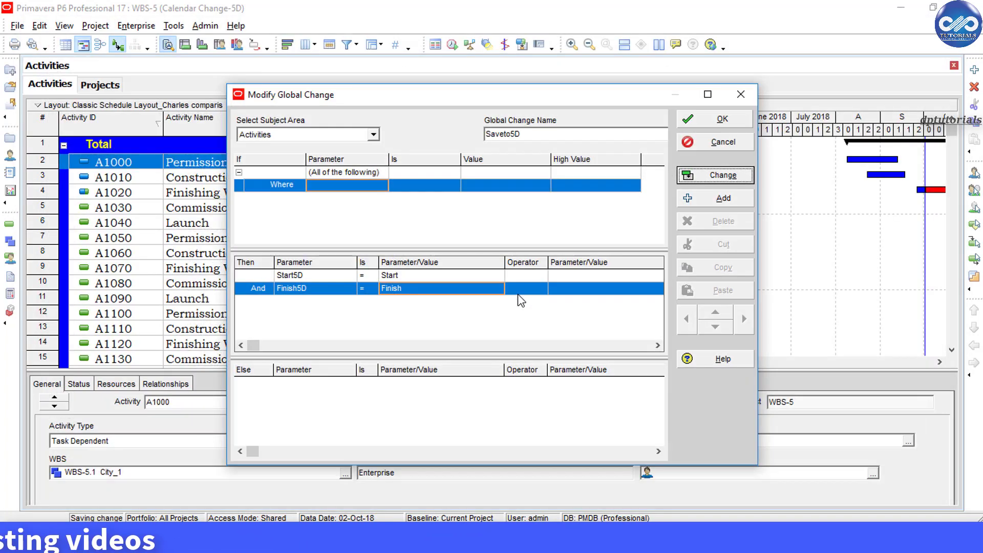
{"action": "left_click", "coordinate": [718, 123]}
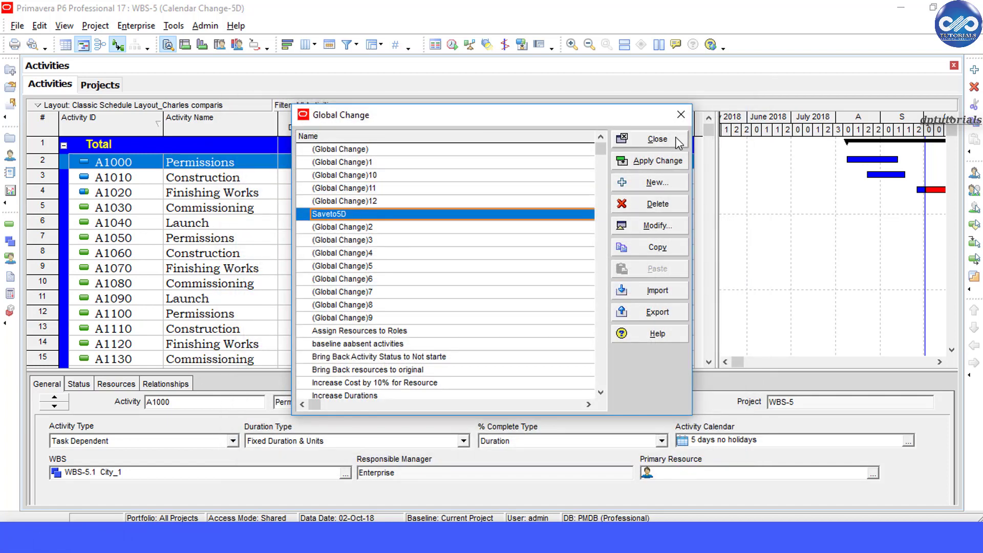
{"action": "left_click", "coordinate": [657, 140]}
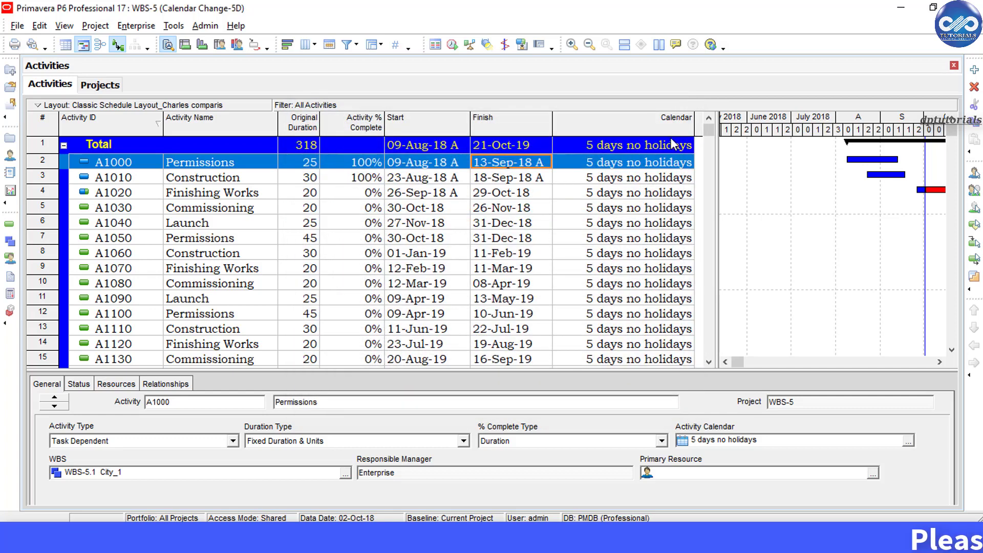
- Give A1000 the 7 day work calendar, fill it down to all activities, then deselect
{"action": "left_click", "coordinate": [687, 164]}
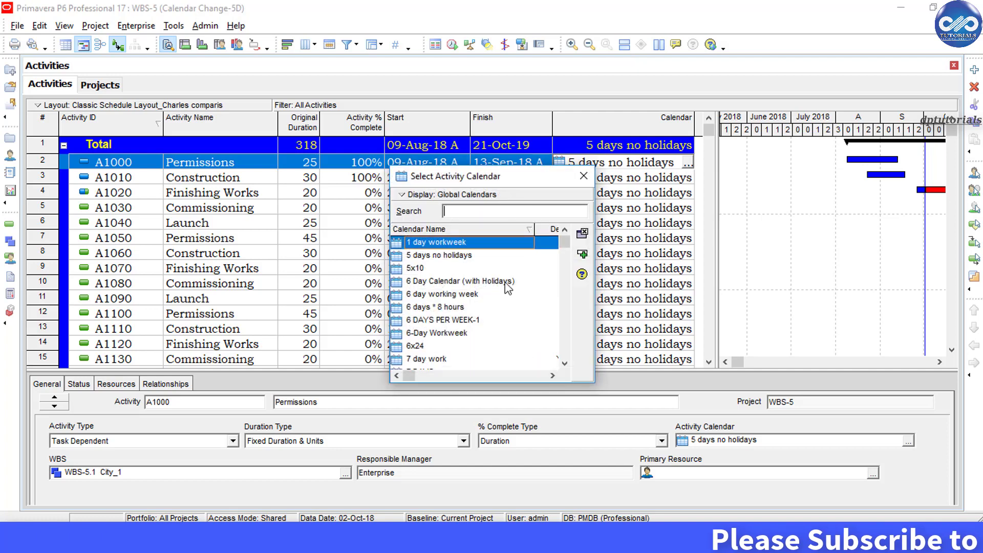
{"action": "left_click", "coordinate": [441, 359]}
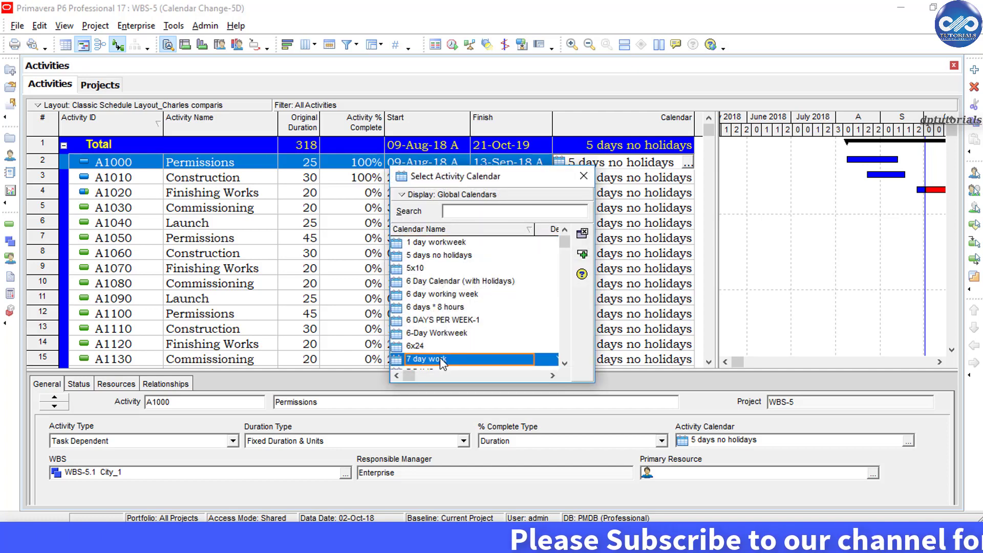
{"action": "left_click", "coordinate": [582, 256]}
{"action": "left_click_drag", "start_coordinate": [708, 131], "coordinate": [709, 353]}
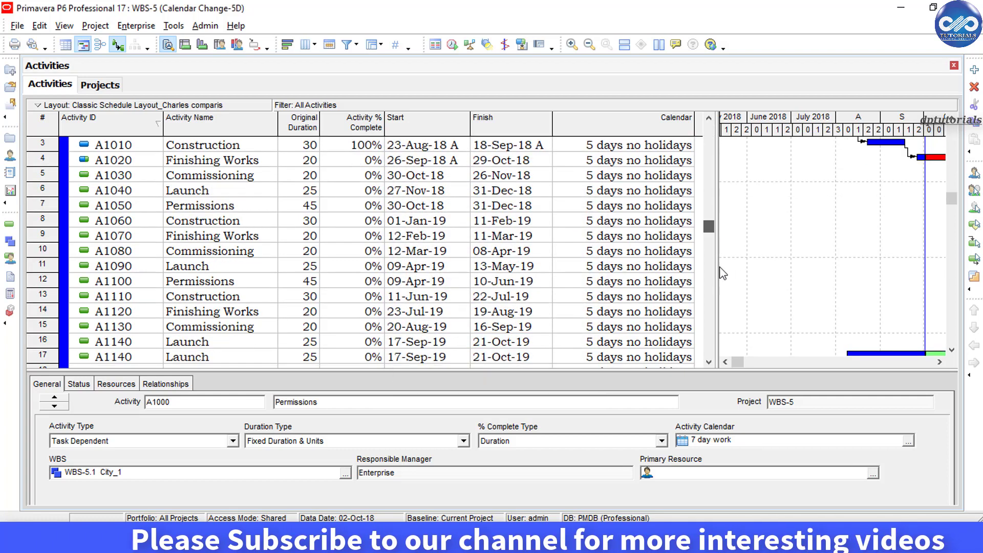
{"action": "left_click", "coordinate": [660, 357], "text": "shift"}
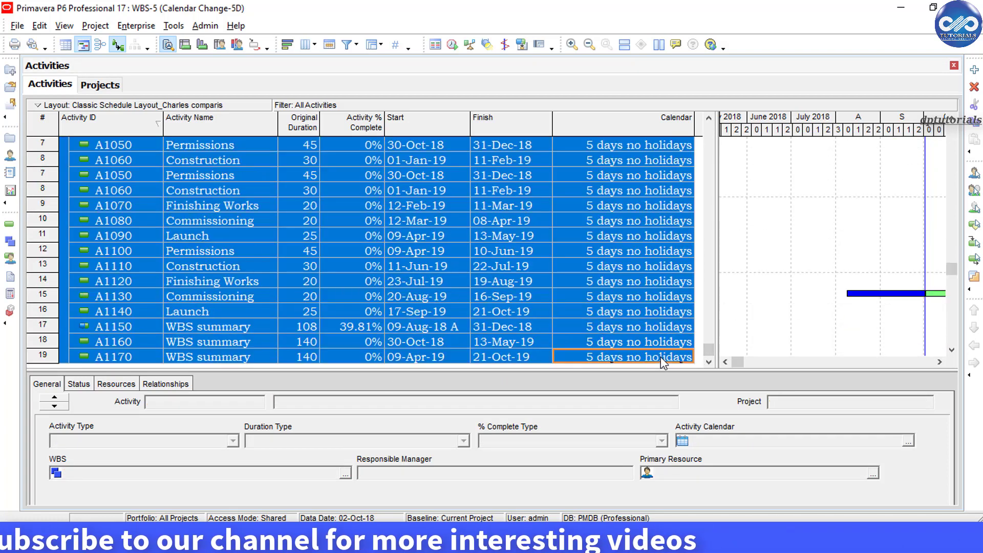
{"action": "key", "text": "ctrl+e"}
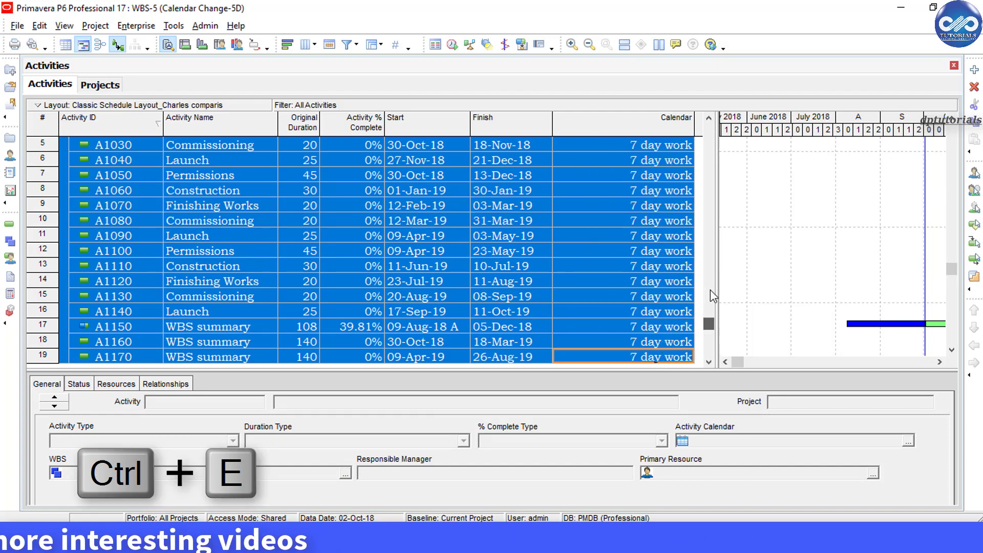
{"action": "scroll", "coordinate": [712, 292], "scroll_direction": "up", "scroll_amount": 1}
{"action": "left_click", "coordinate": [709, 118]}
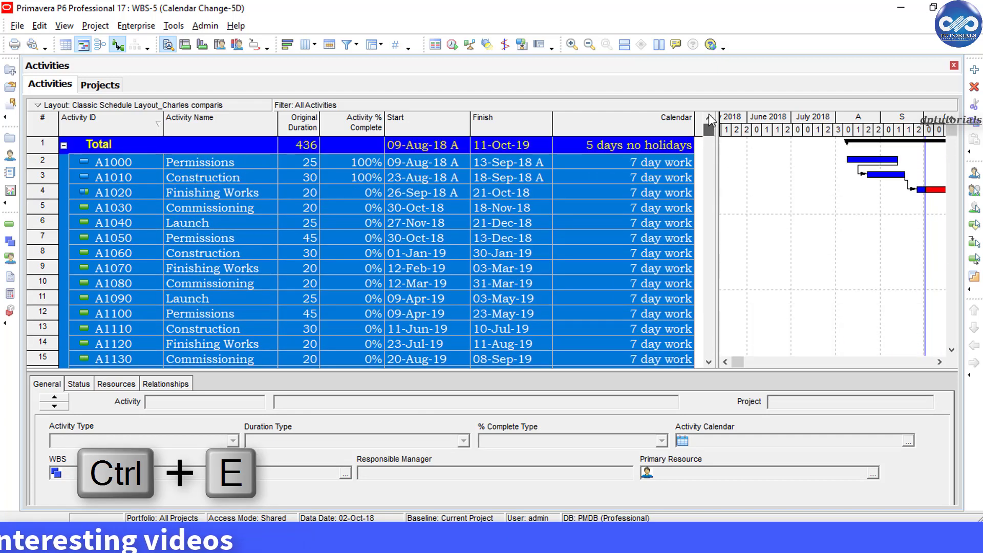
{"action": "left_click", "coordinate": [588, 165]}
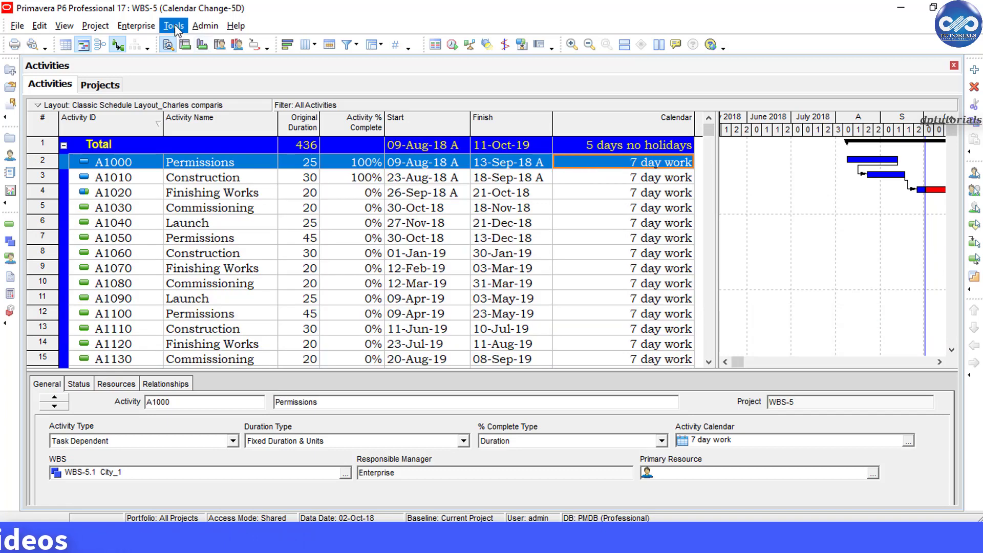
- Create a new global change named Copyfrom5D
{"action": "left_click", "coordinate": [174, 24]}
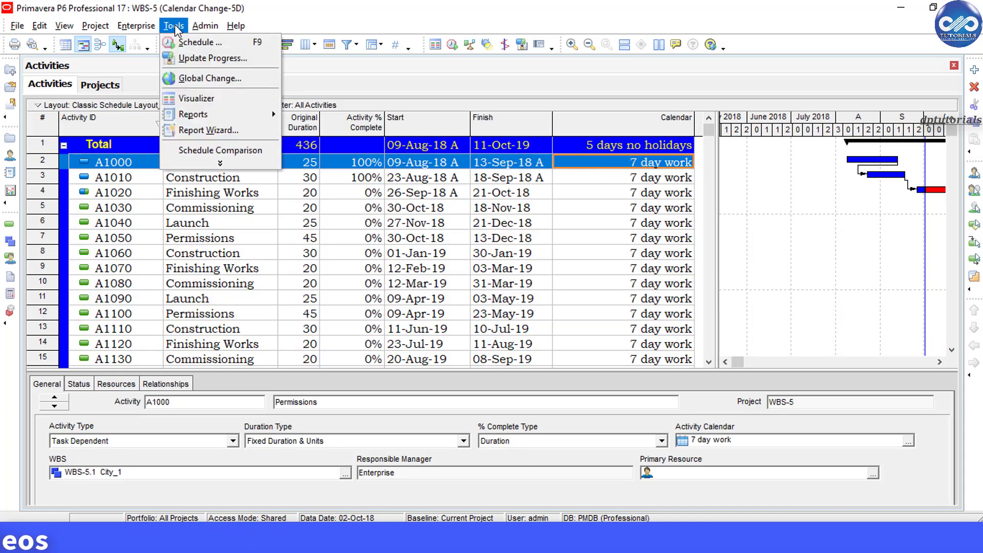
{"action": "left_click", "coordinate": [256, 82]}
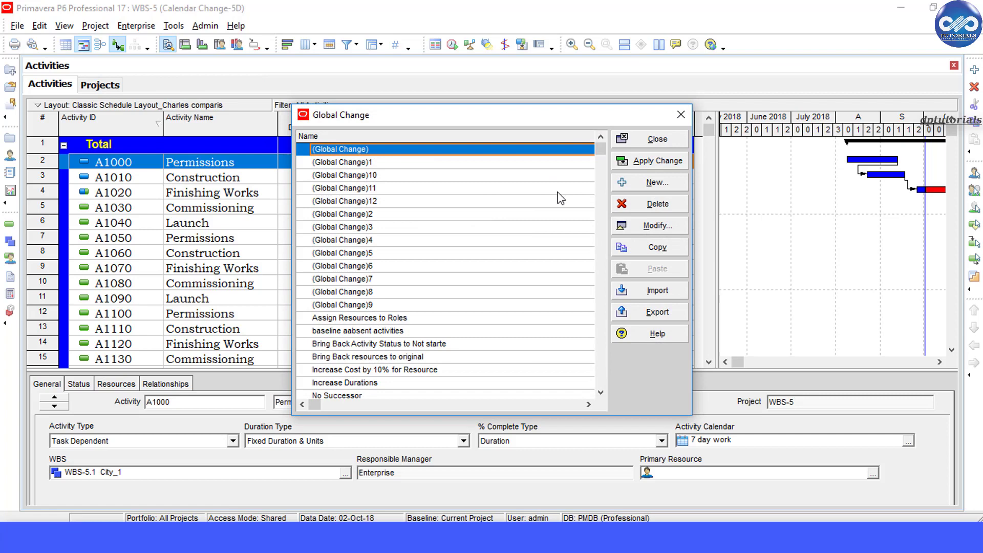
{"action": "left_click", "coordinate": [650, 184]}
{"action": "type", "text": "Copyfro"}
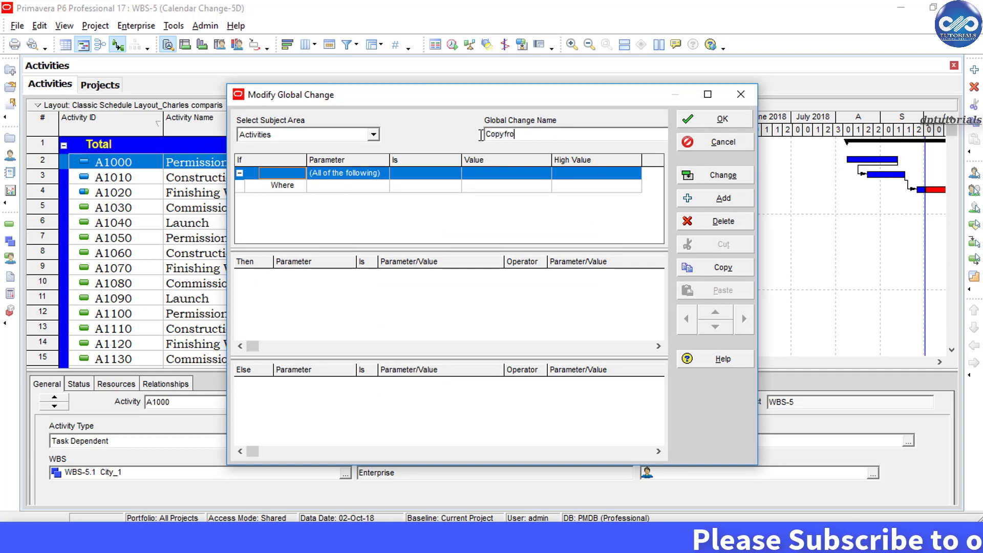
{"action": "type", "text": "m5D"}
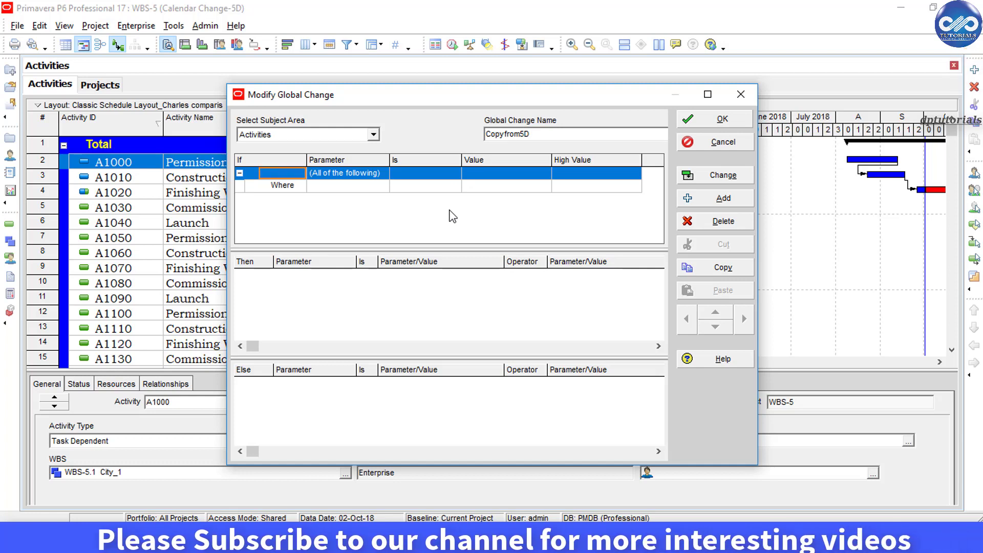
- Add a Then row setting Planned Start to Start5D
{"action": "left_click", "coordinate": [461, 306]}
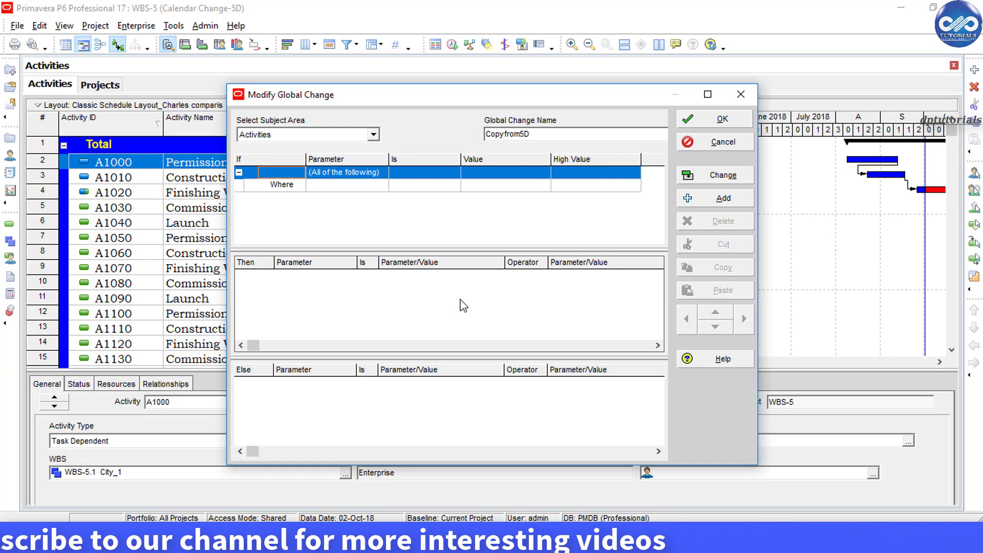
{"action": "left_click", "coordinate": [710, 198]}
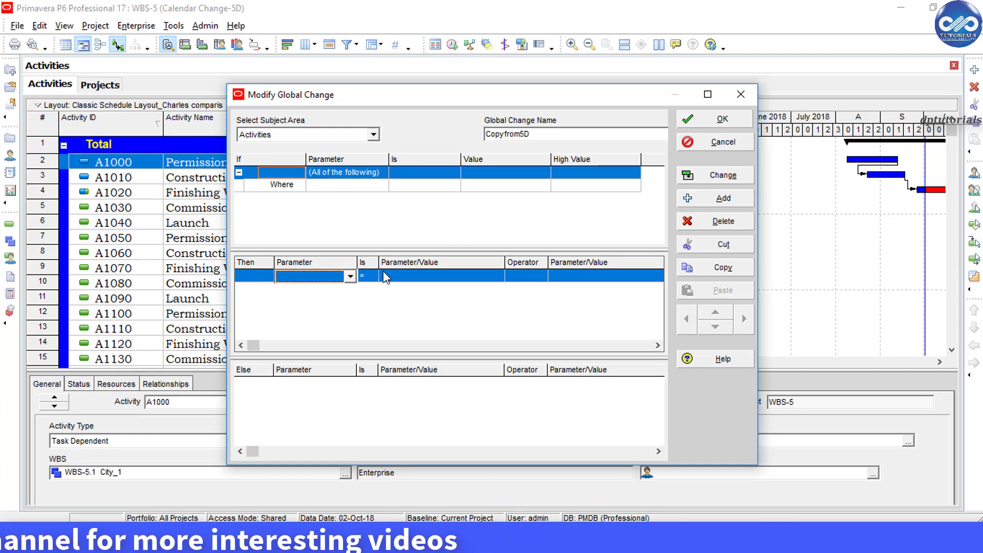
{"action": "left_click", "coordinate": [352, 277]}
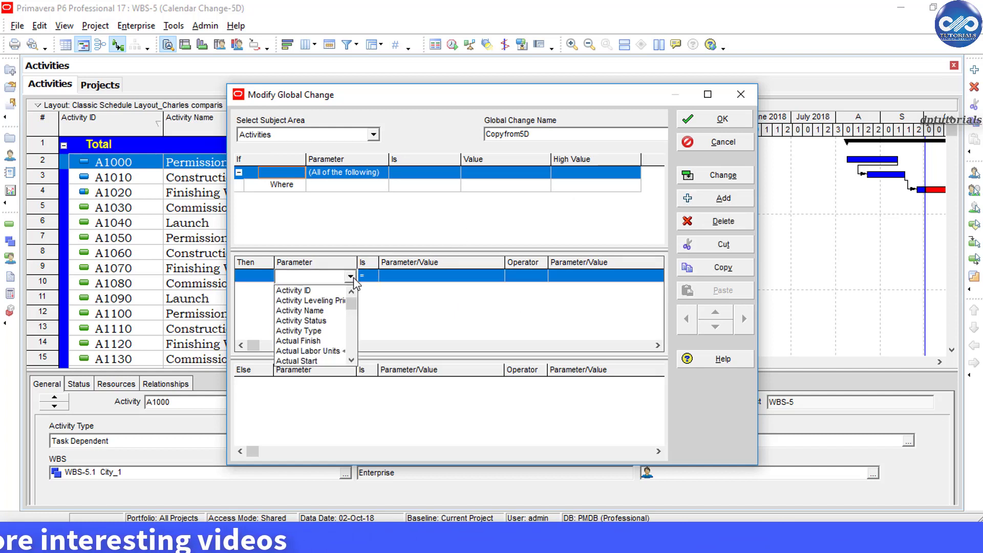
{"action": "scroll", "coordinate": [312, 322], "scroll_direction": "down", "scroll_amount": 10}
{"action": "left_click", "coordinate": [307, 290]}
{"action": "left_click", "coordinate": [424, 280]}
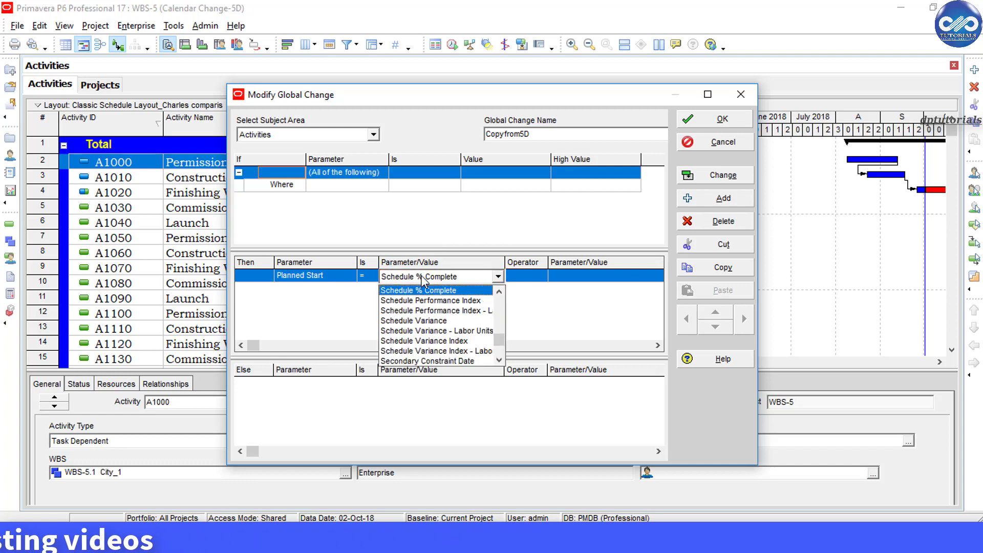
{"action": "scroll", "coordinate": [430, 297], "scroll_direction": "down", "scroll_amount": 3}
{"action": "left_click", "coordinate": [430, 287]}
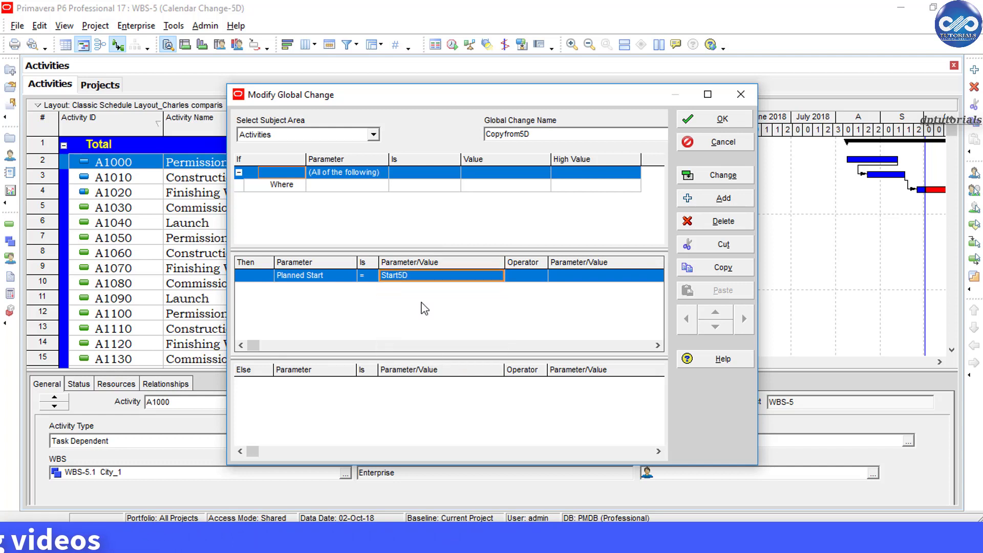
- Add a Planned Finish = Finish5D row and run the change to preview its report
{"action": "left_click", "coordinate": [723, 200]}
{"action": "left_click", "coordinate": [351, 290]}
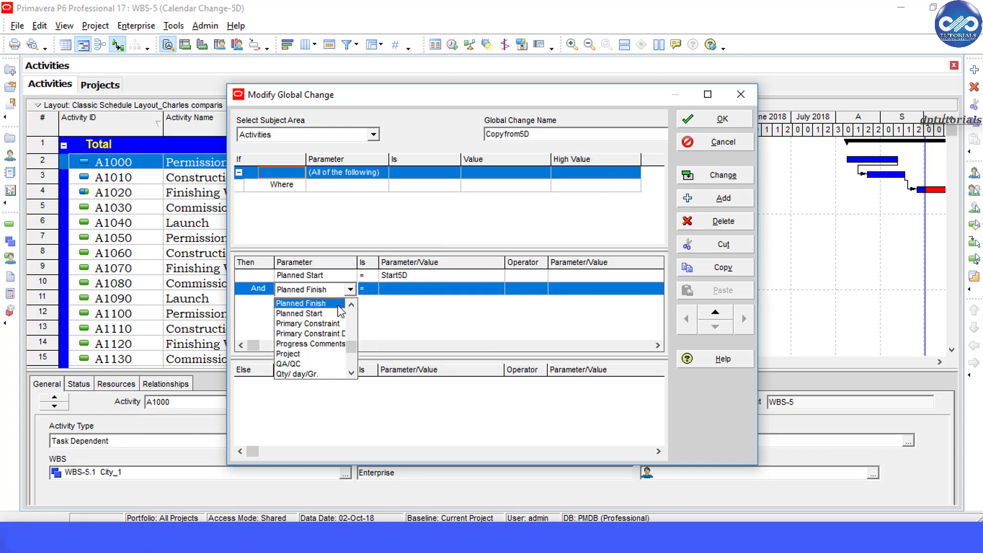
{"action": "left_click", "coordinate": [328, 304]}
{"action": "left_click", "coordinate": [401, 287]}
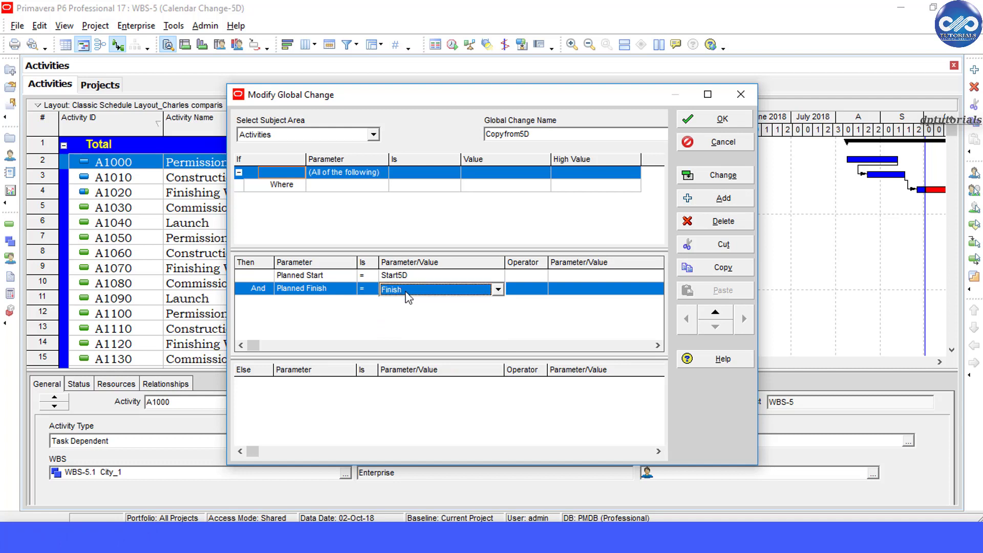
{"action": "left_click", "coordinate": [498, 290]}
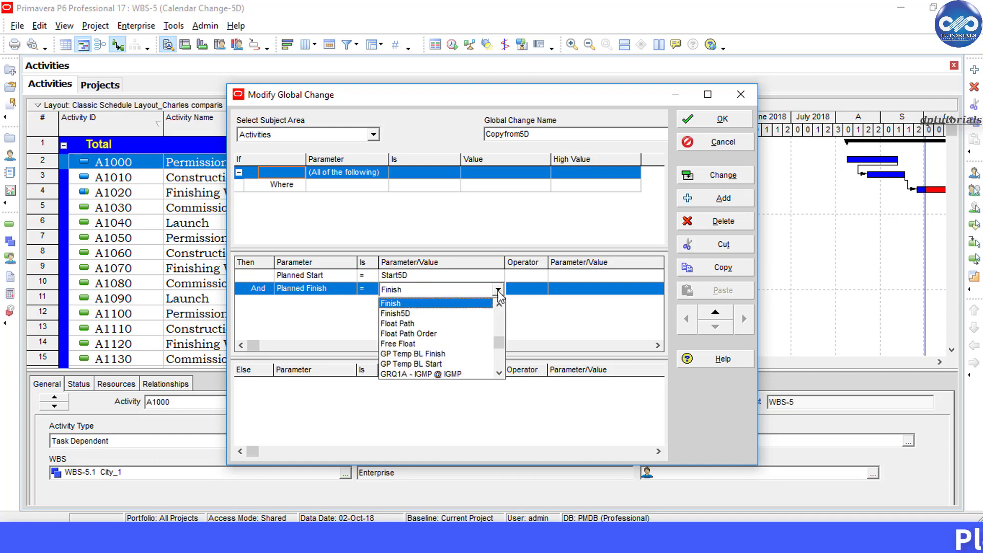
{"action": "left_click", "coordinate": [474, 313]}
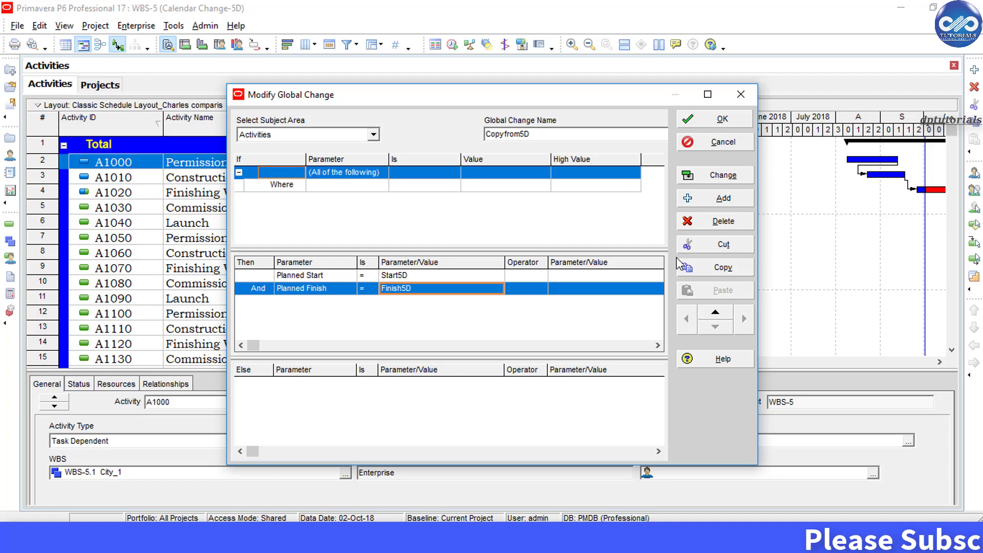
{"action": "left_click", "coordinate": [725, 176]}
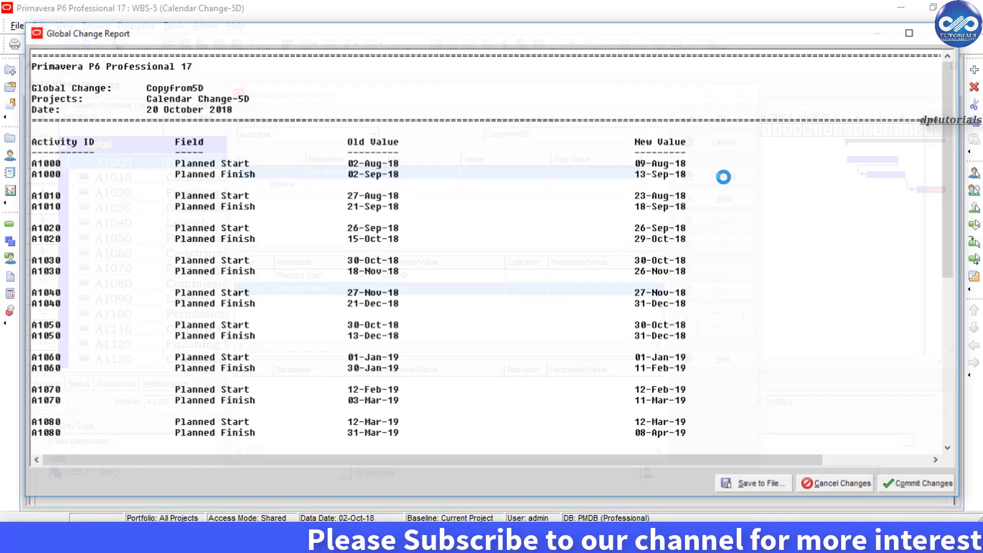
- Commit the Copyfrom5D planned-date changes, skip the log, and close the global change dialogs
{"action": "left_click", "coordinate": [900, 483]}
{"action": "left_click", "coordinate": [530, 293]}
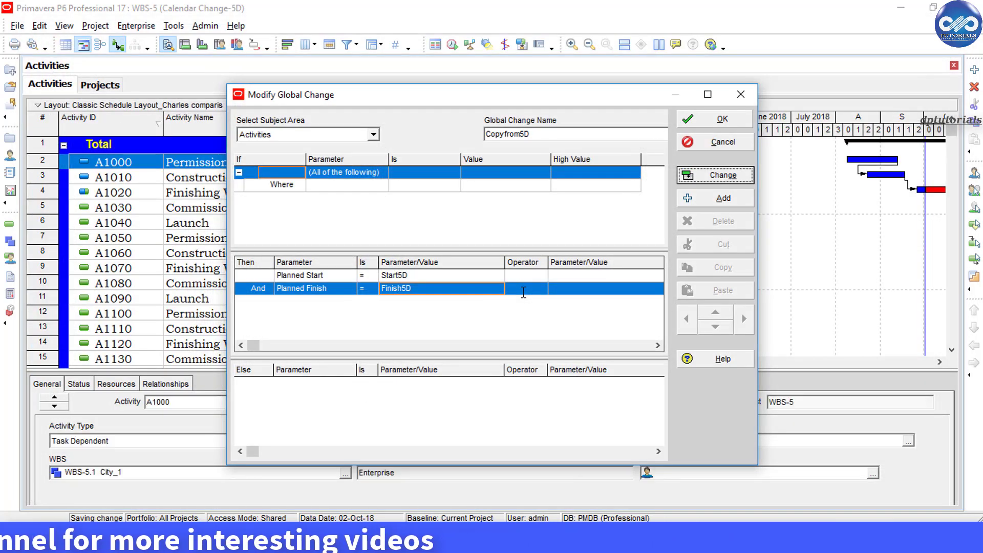
{"action": "left_click", "coordinate": [711, 122]}
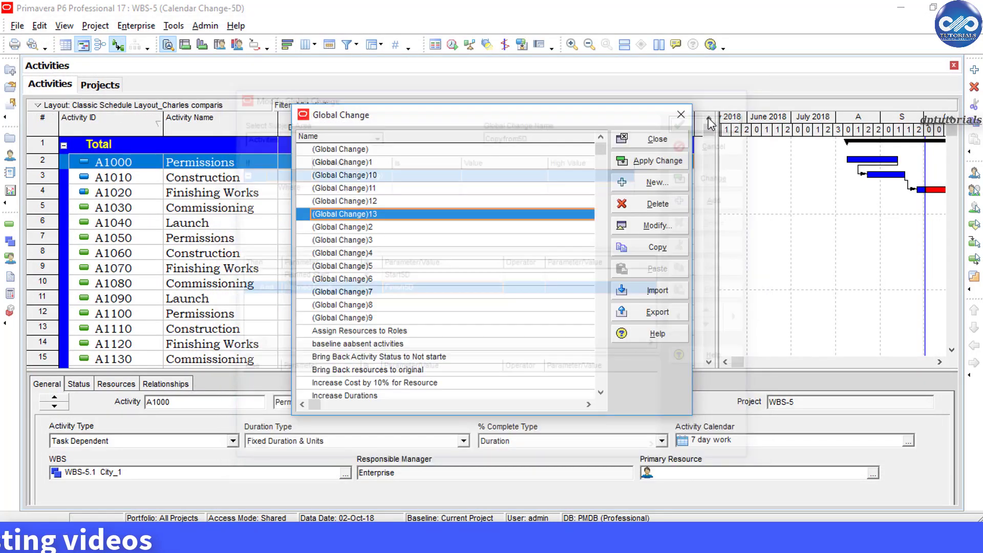
{"action": "left_click", "coordinate": [658, 139]}
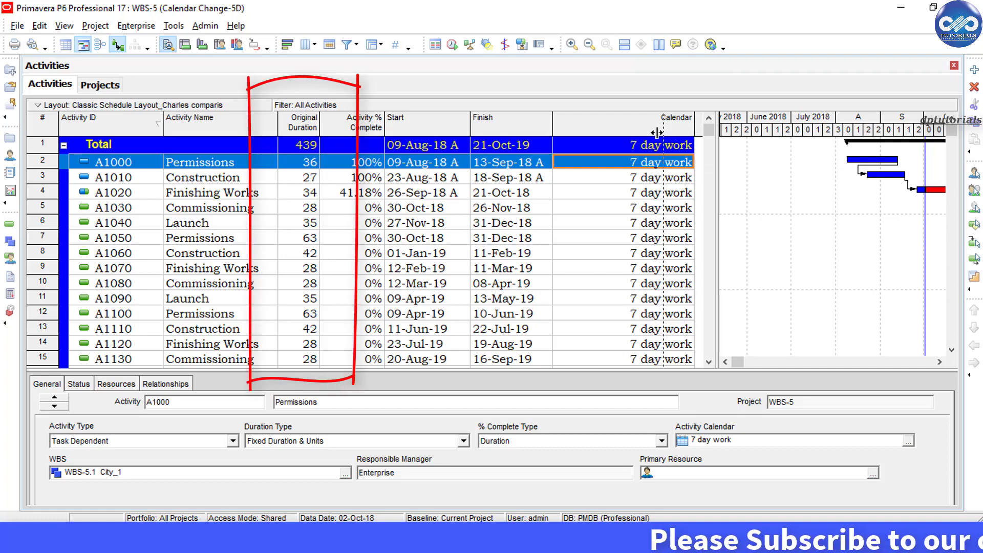
- Narrow the Calendar column, widen the Gantt chart, and zoom the timescale out to more months
{"action": "left_click_drag", "start_coordinate": [695, 129], "coordinate": [641, 129]}
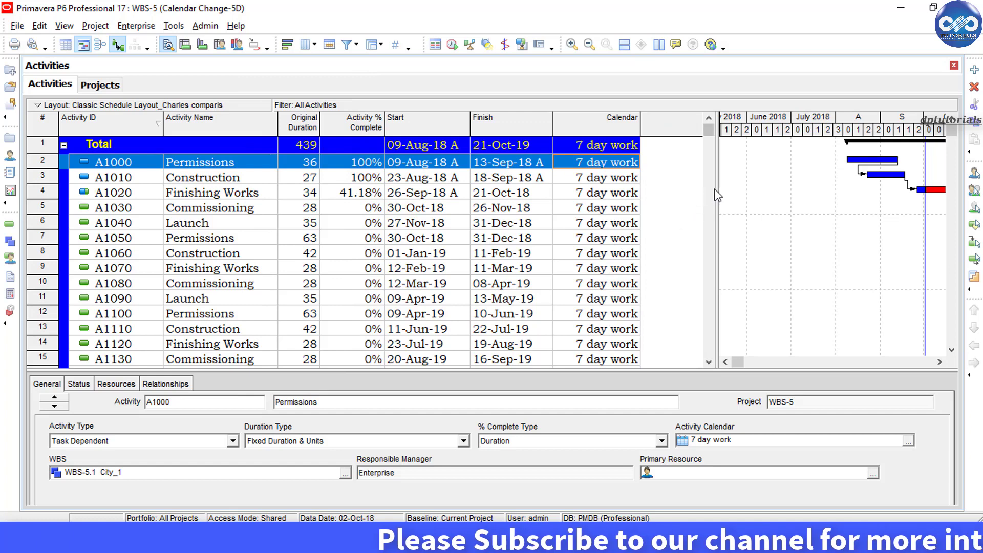
{"action": "left_click_drag", "start_coordinate": [717, 196], "coordinate": [658, 196]}
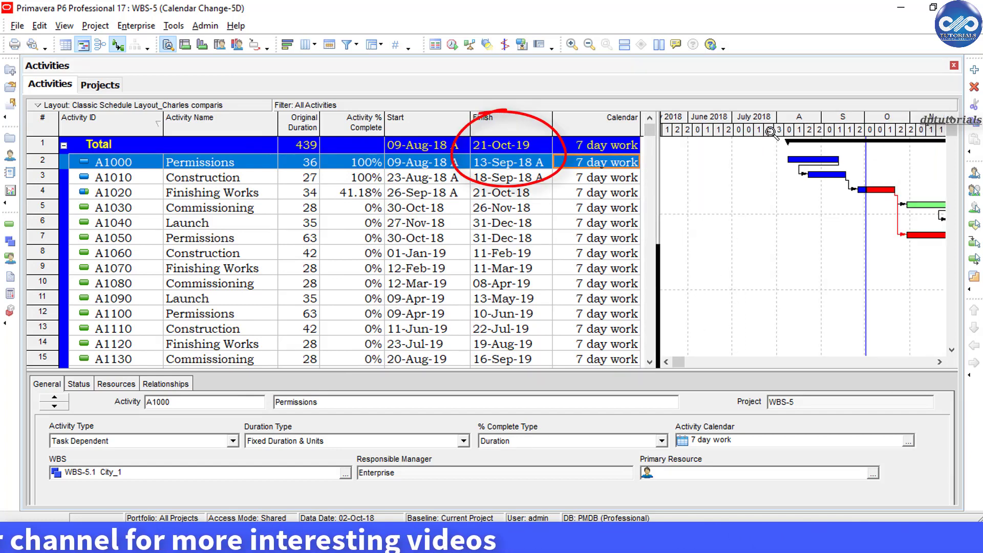
{"action": "left_click_drag", "start_coordinate": [675, 363], "coordinate": [676, 367]}
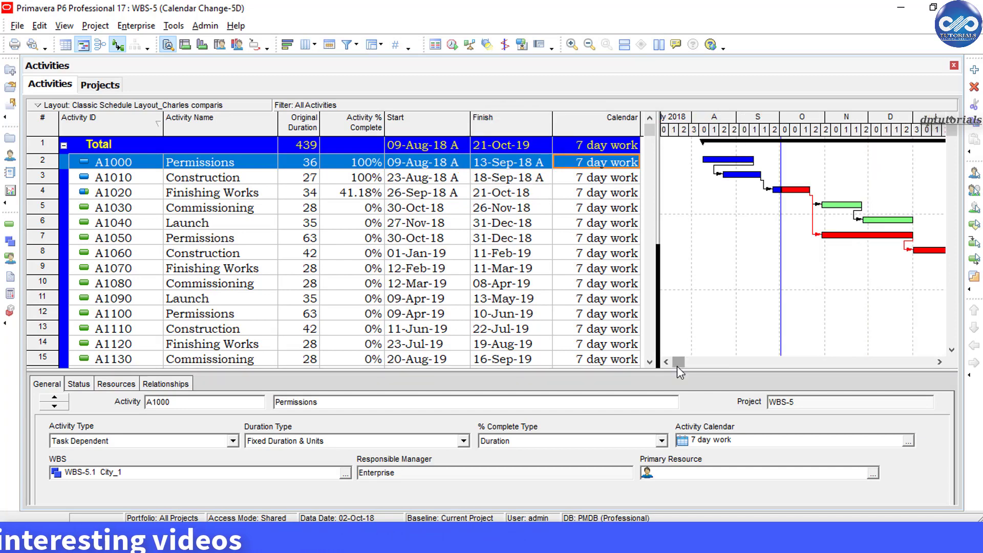
{"action": "left_click_drag", "start_coordinate": [765, 132], "coordinate": [733, 138]}
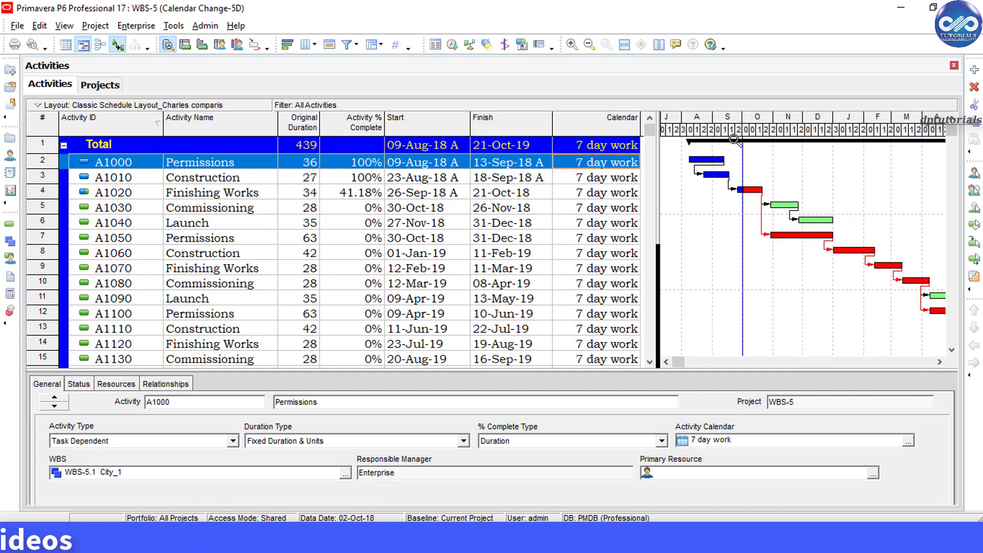